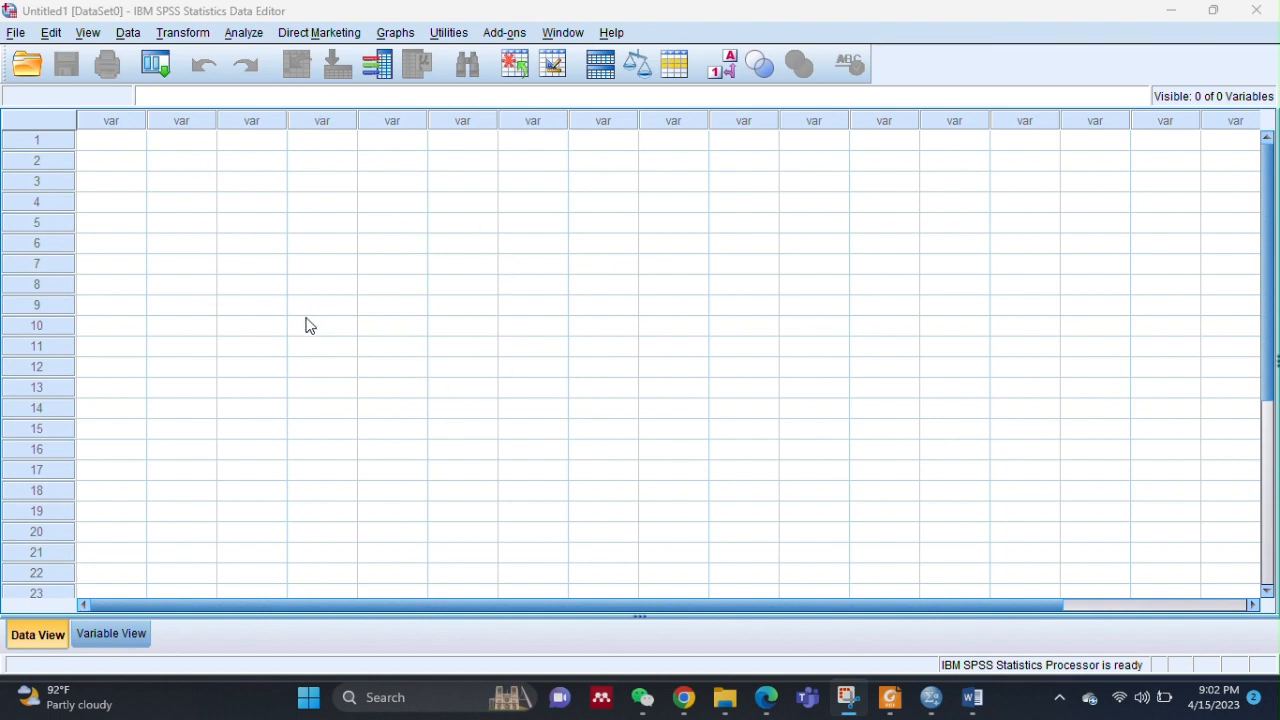
Look over the empty dataset's variable definition sheet and its data entry sheet, ending on the variable definitions
click(103, 645)
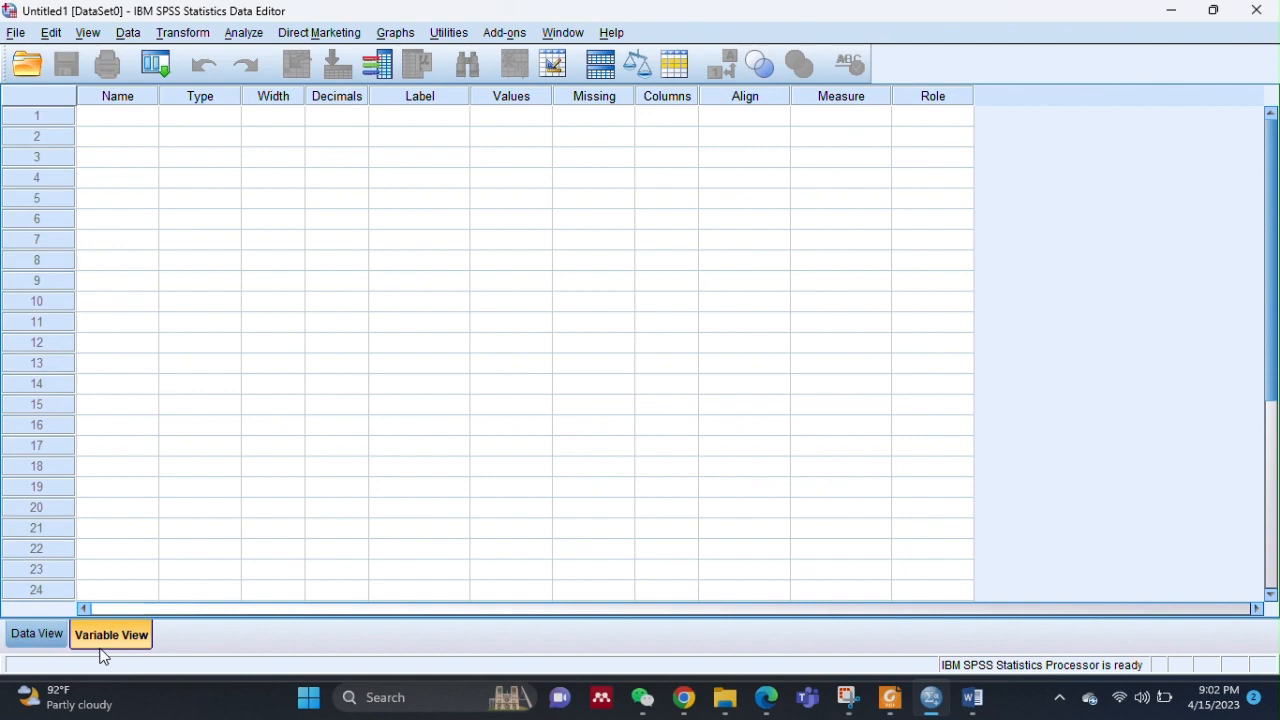
click(43, 641)
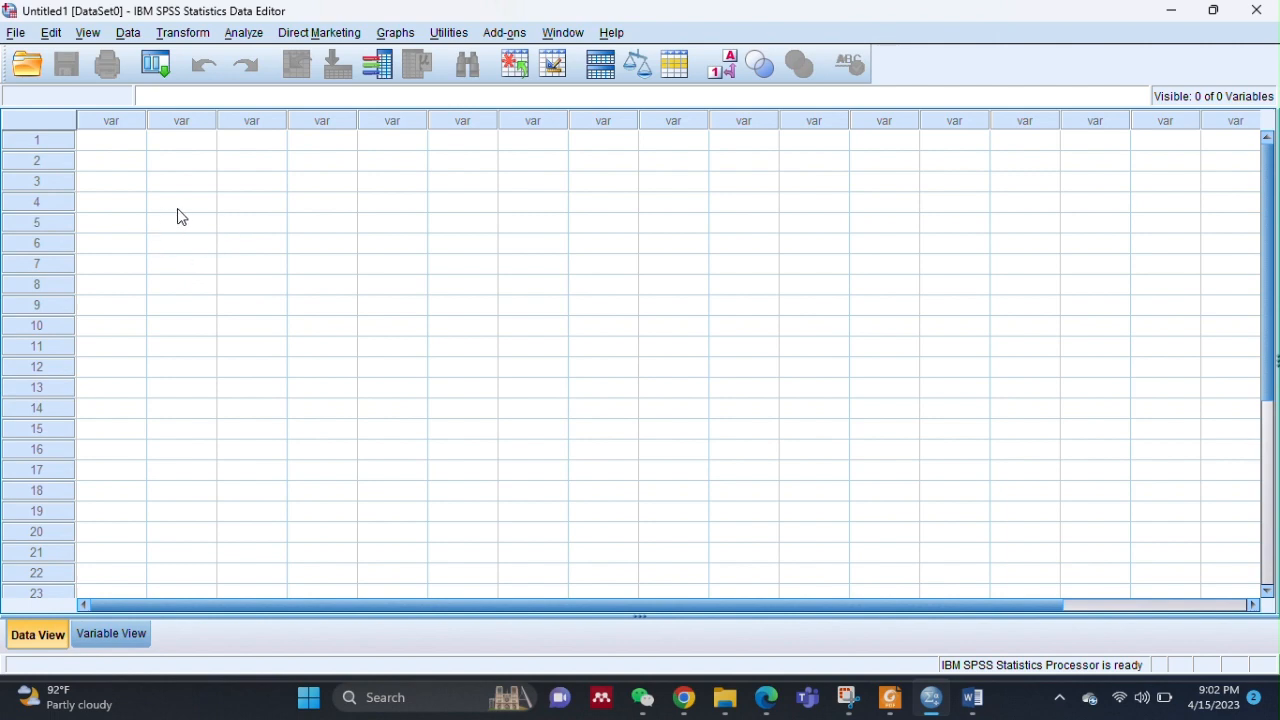
click(98, 636)
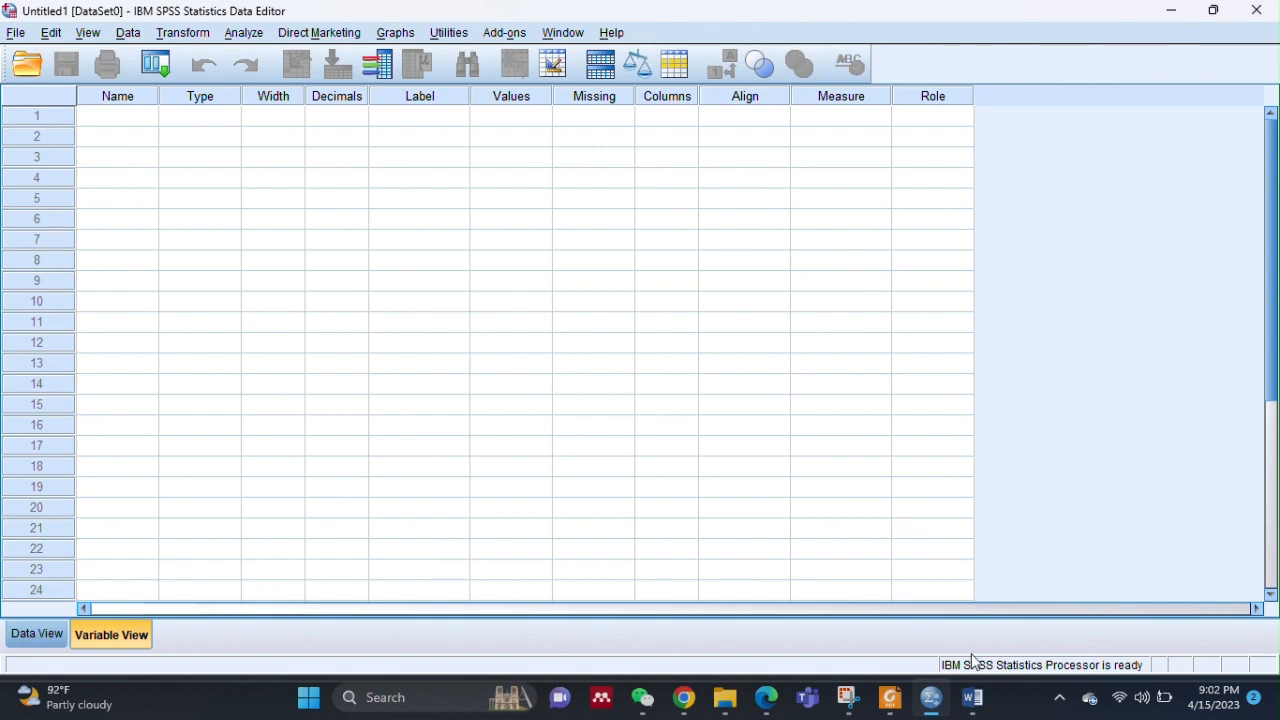
Switch to the Customer Engagement questionnaire in Word and review its demographic questions and the five-point Product Design and Customer Engagement items
mouse_move(970, 714)
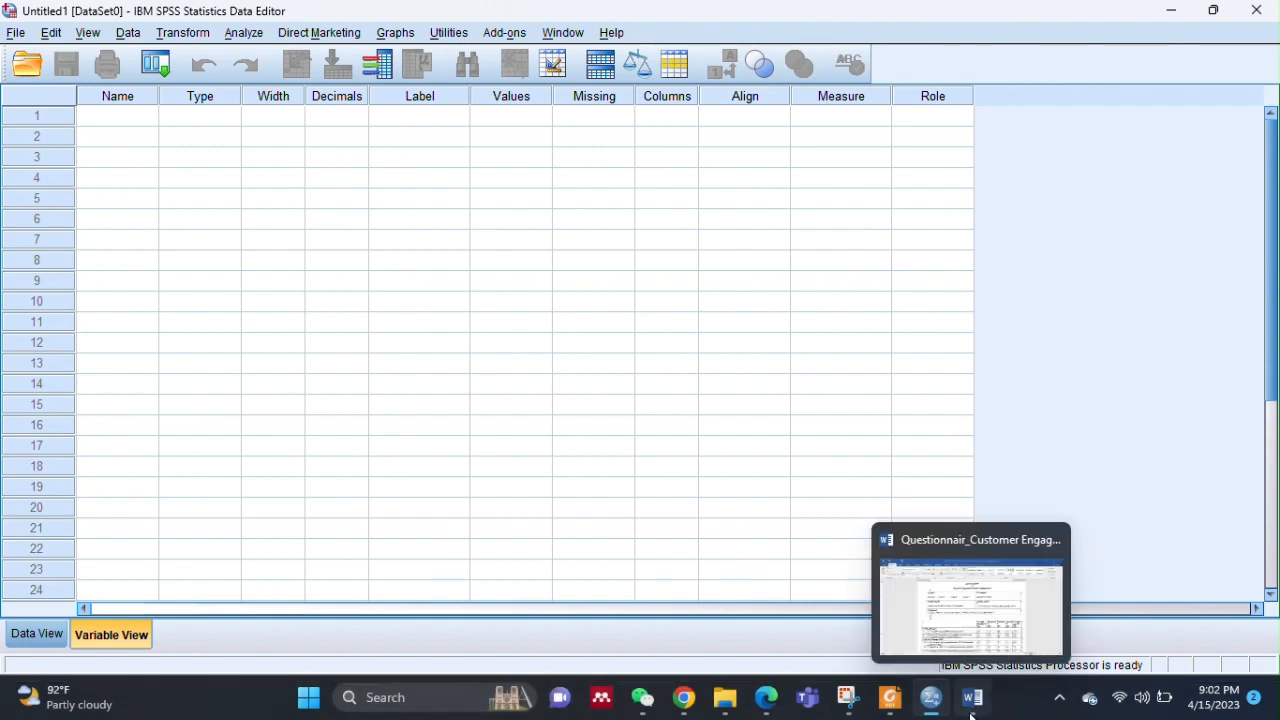
click(960, 598)
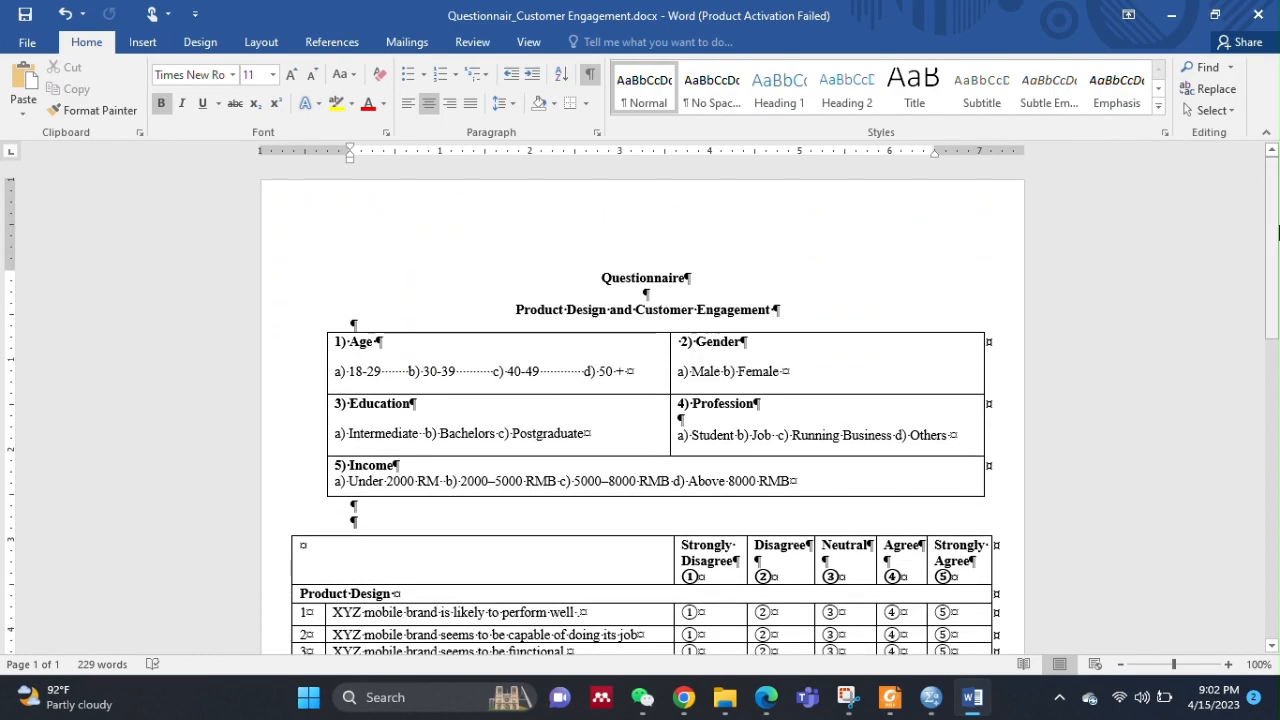
scroll(1278, 300, down, 3)
drag(1278, 325, 1278, 262)
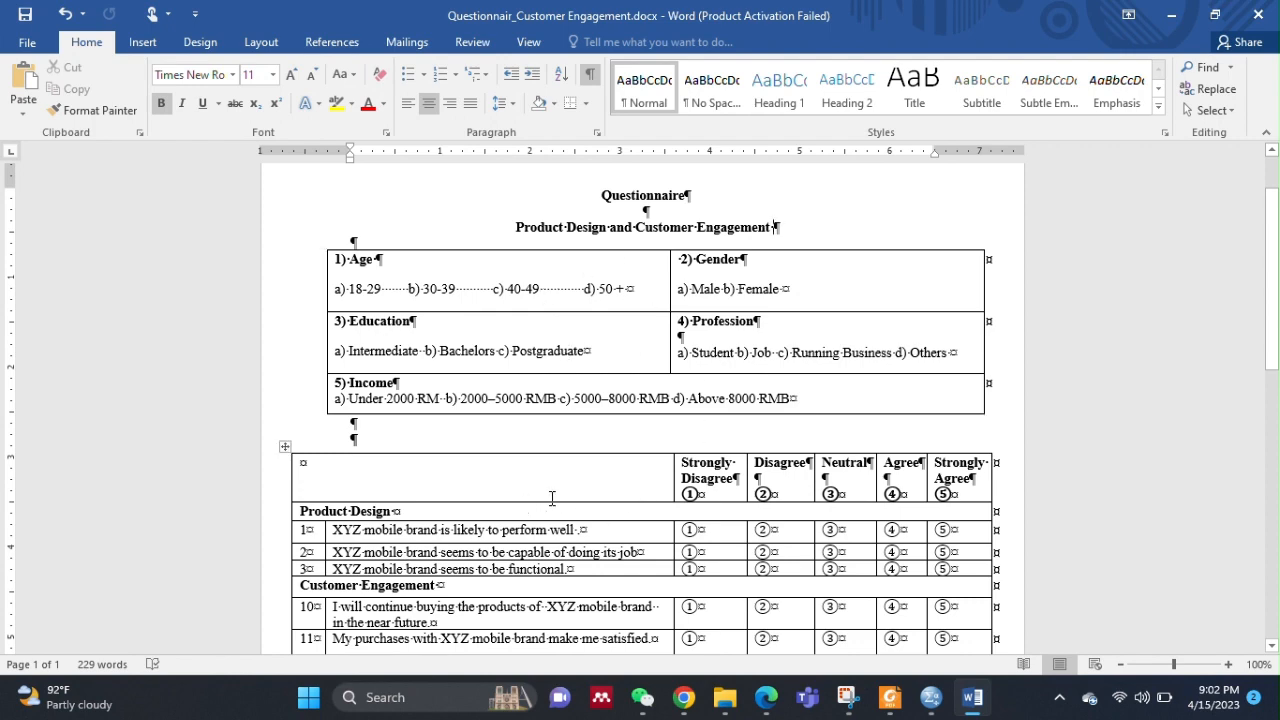
drag(1278, 292, 1275, 362)
scroll(1278, 263, up, 5)
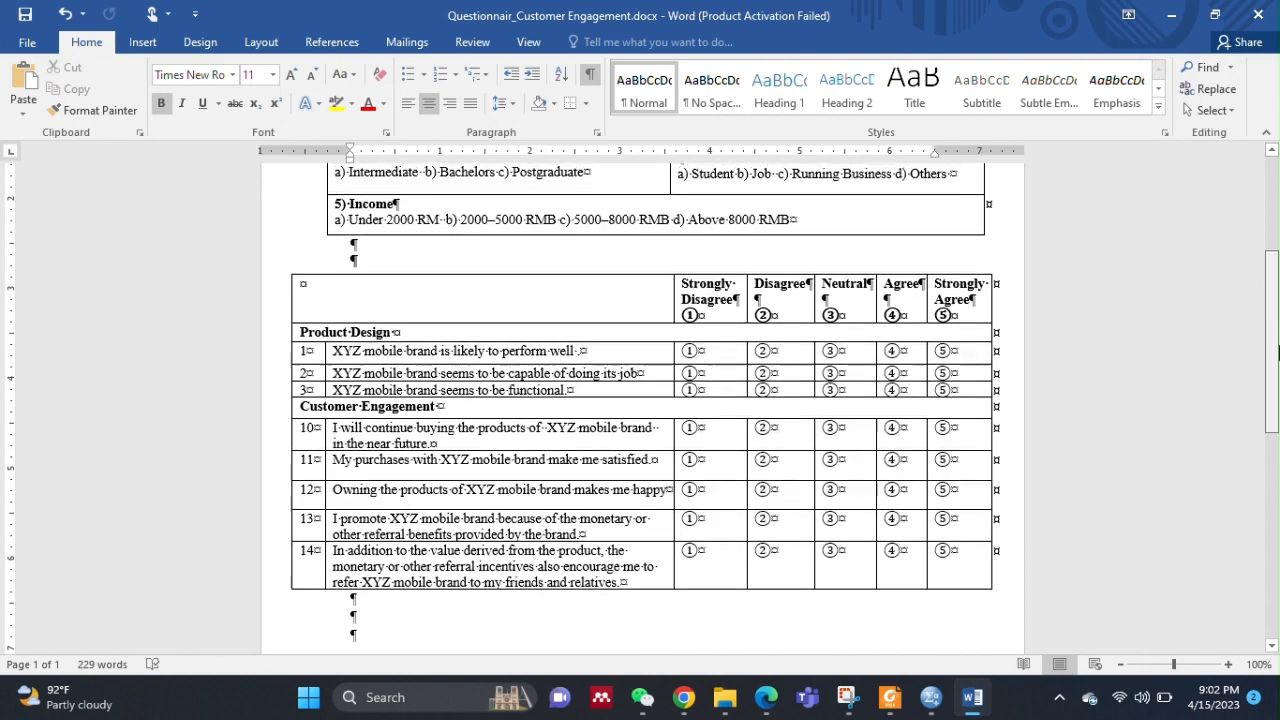
scroll(1278, 263, down, 3)
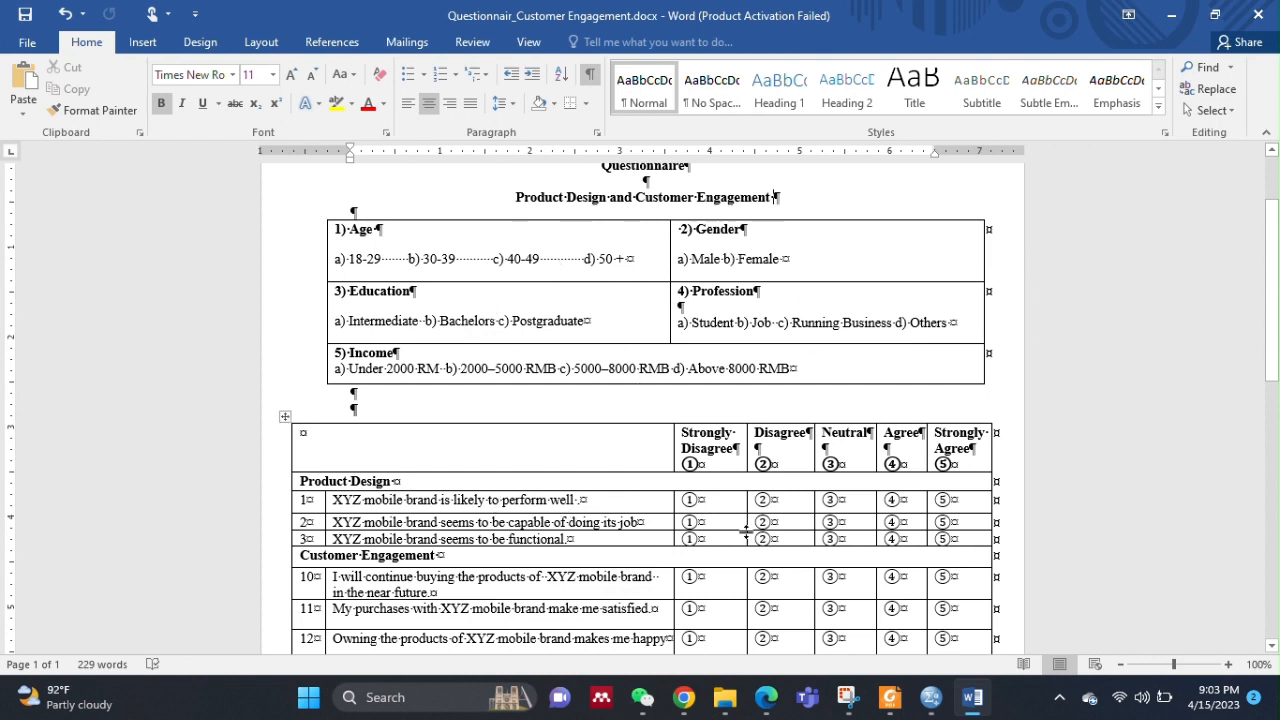
drag(1275, 344, 1277, 353)
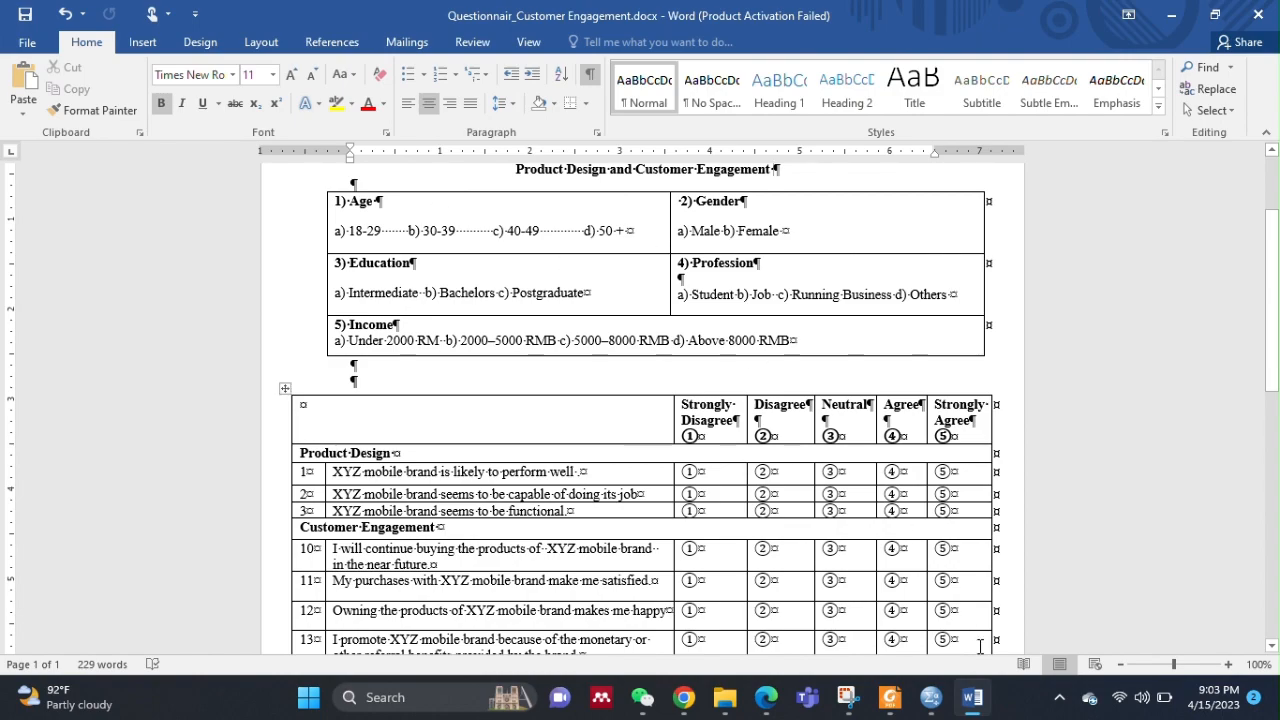
Switch back to SPSS Statistics and define the first variable with the name Age
click(938, 706)
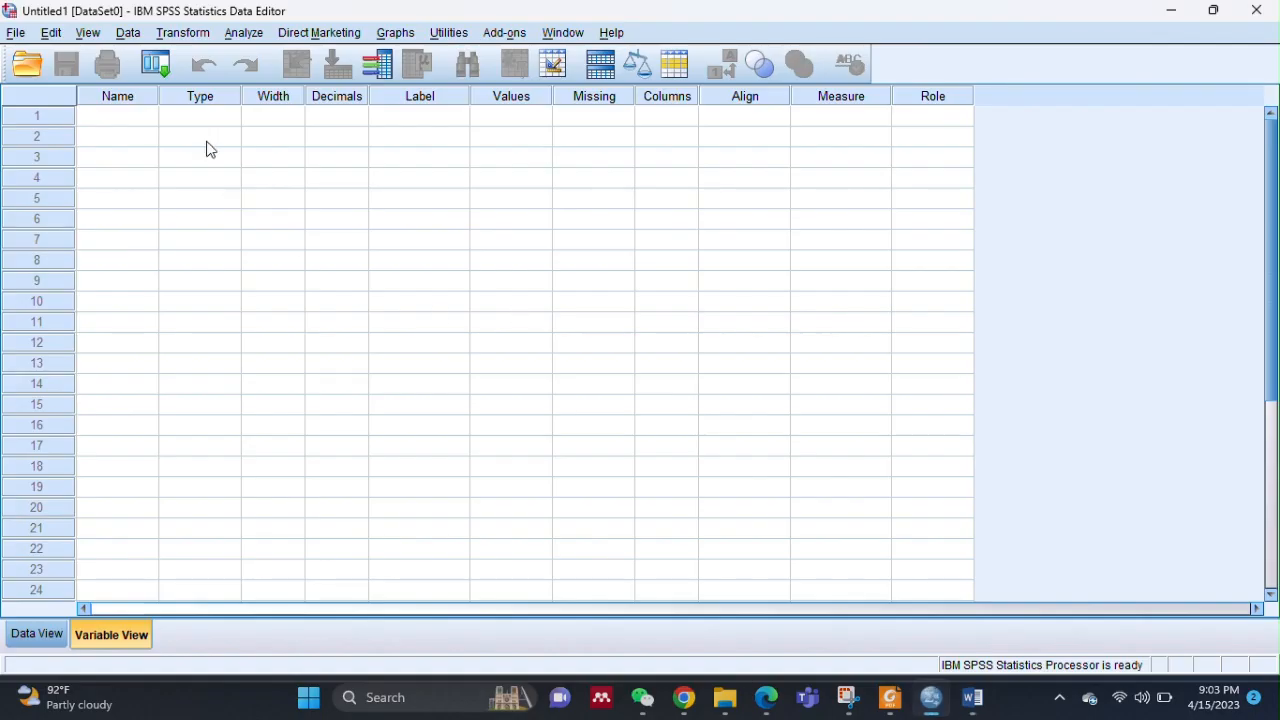
click(115, 119)
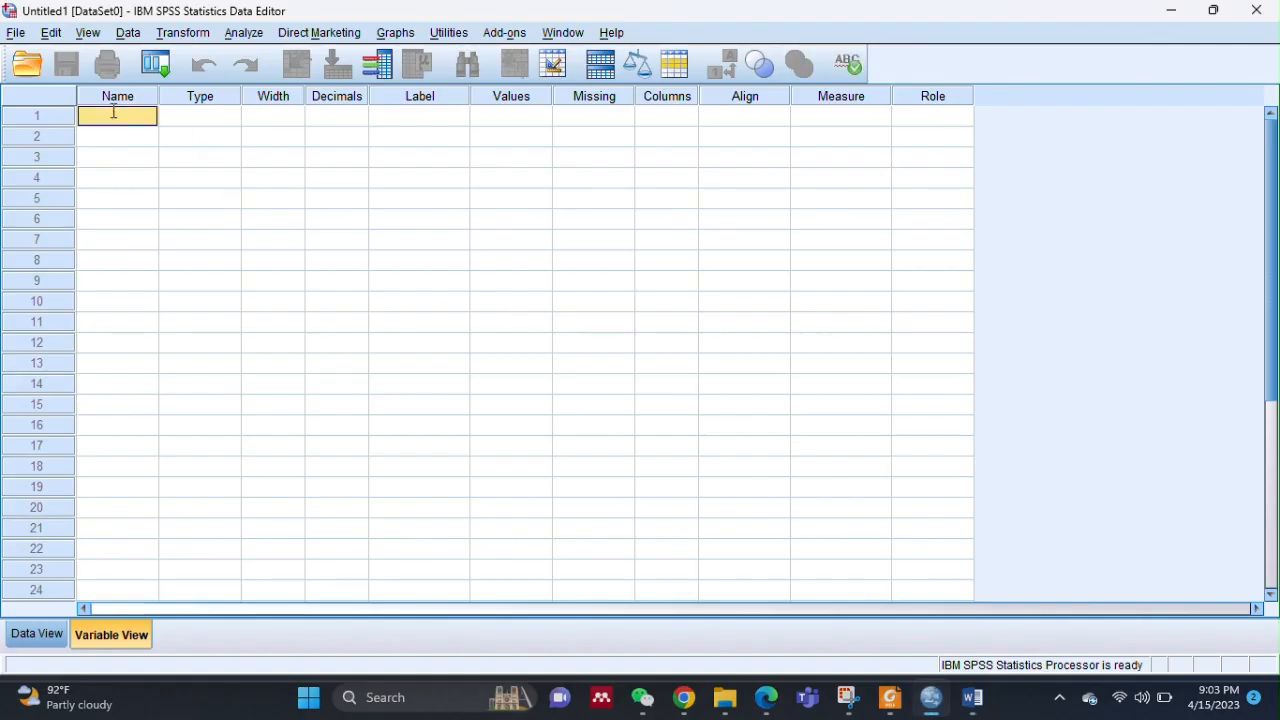
text(Age)
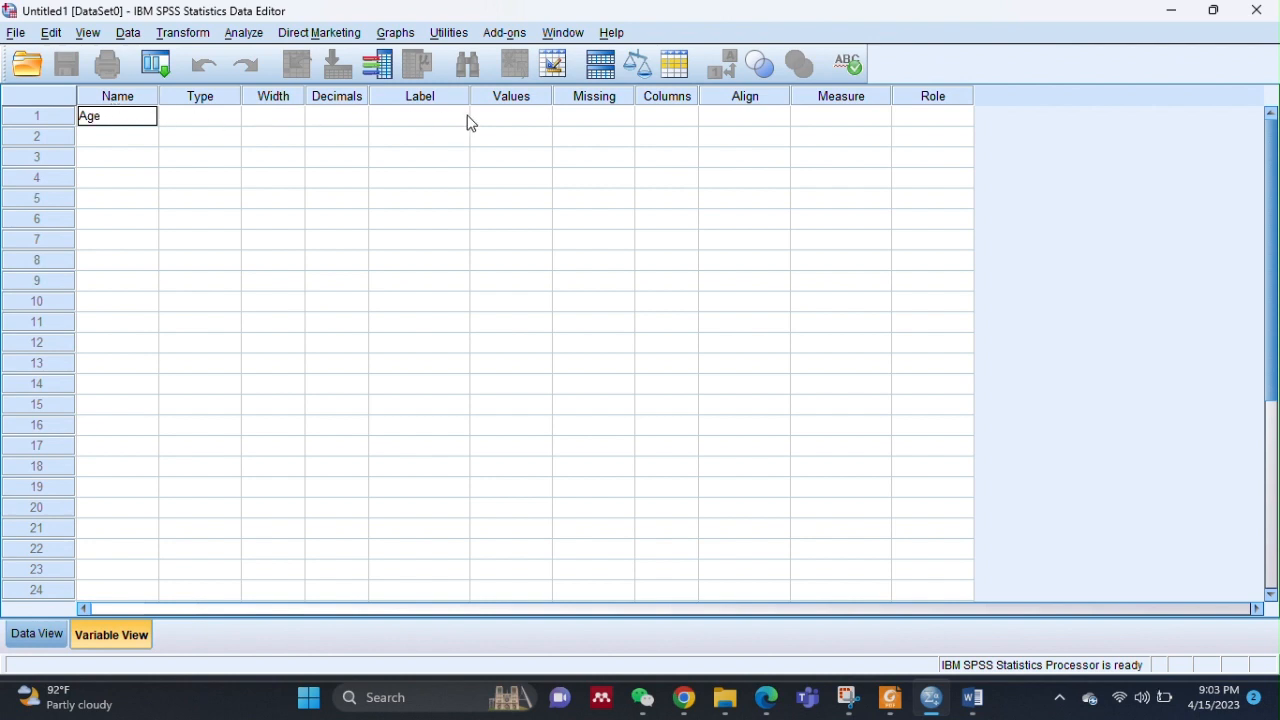
click(450, 123)
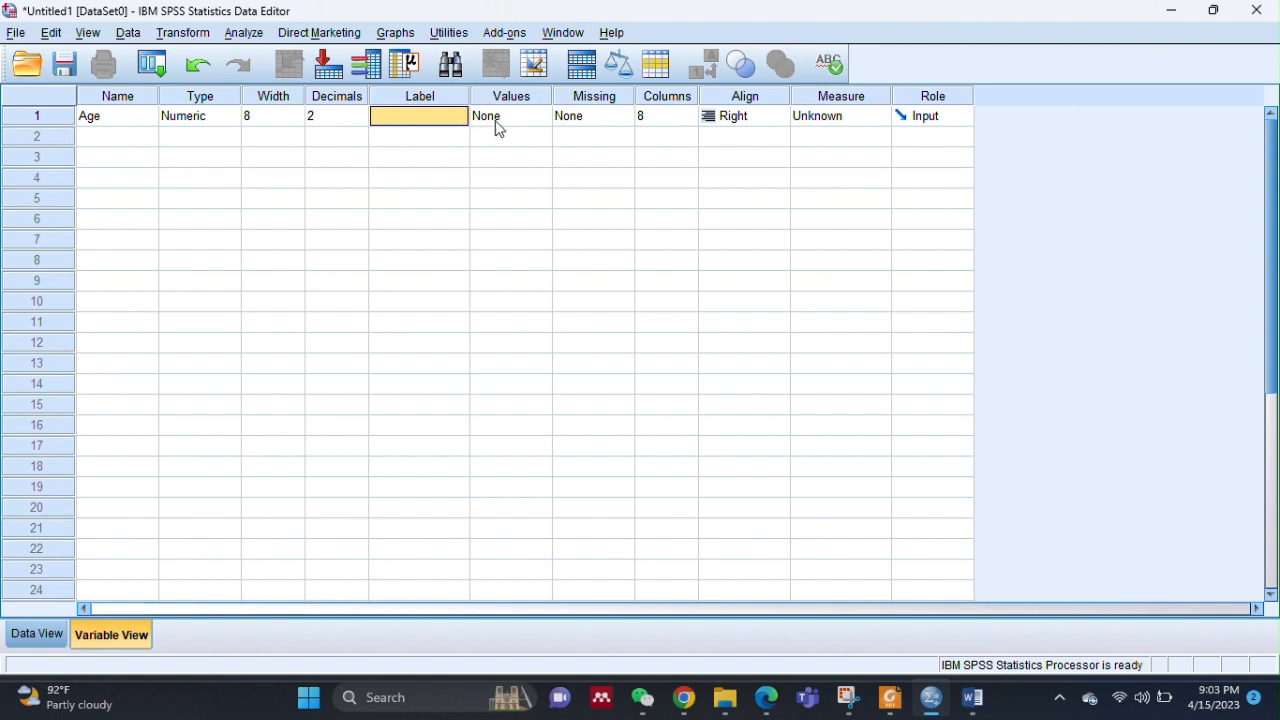
Start the value labels of the Age variable by adding value 1 labelled 18-29, checking the range against the Word questionnaire
click(526, 126)
click(546, 120)
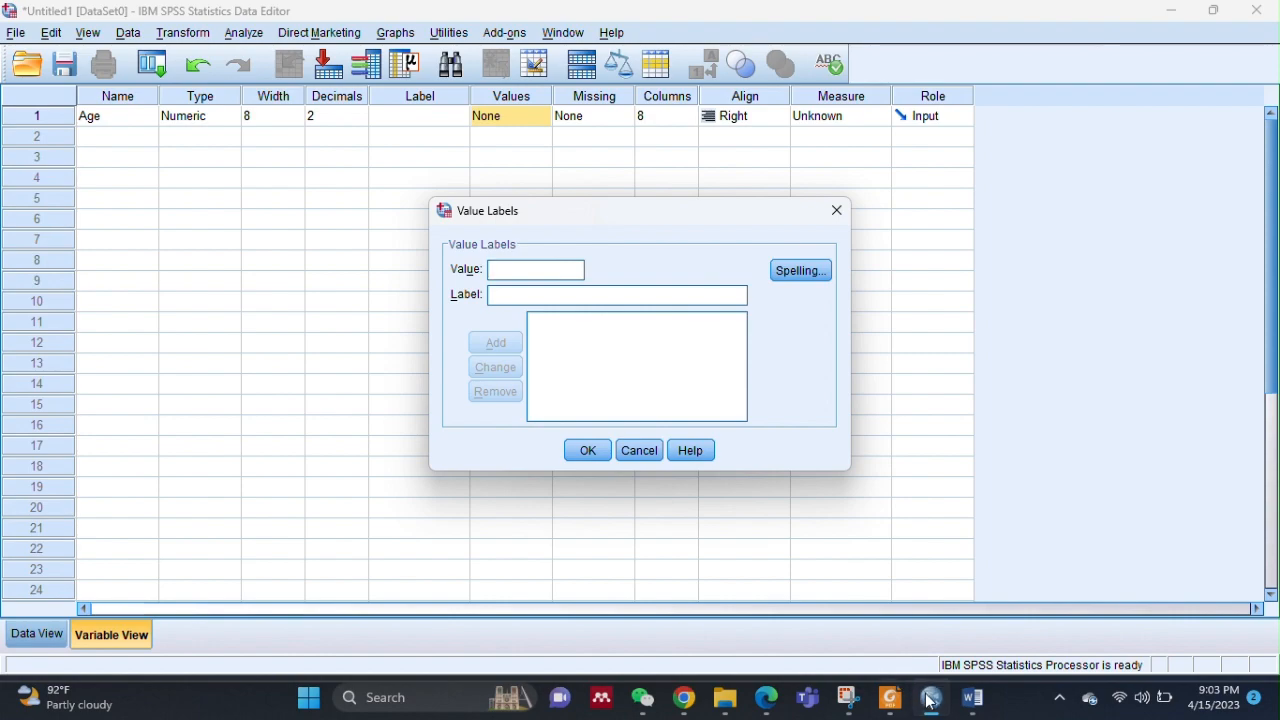
click(973, 700)
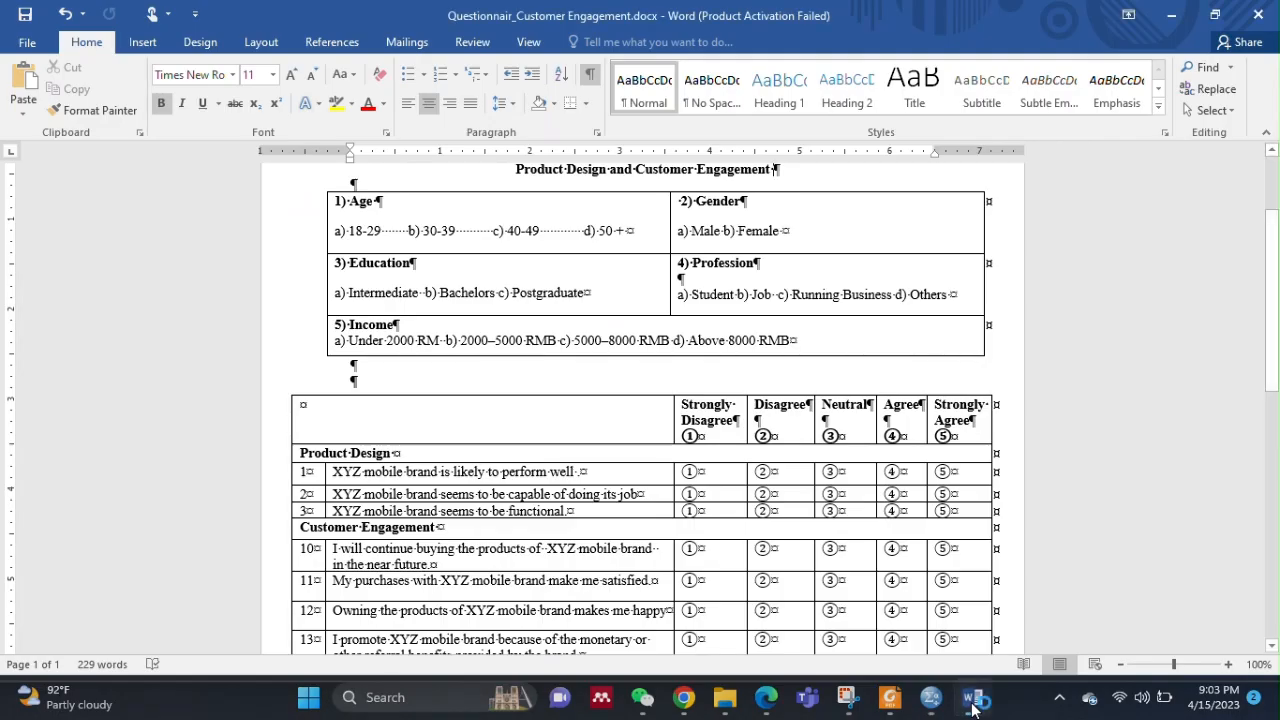
click(974, 706)
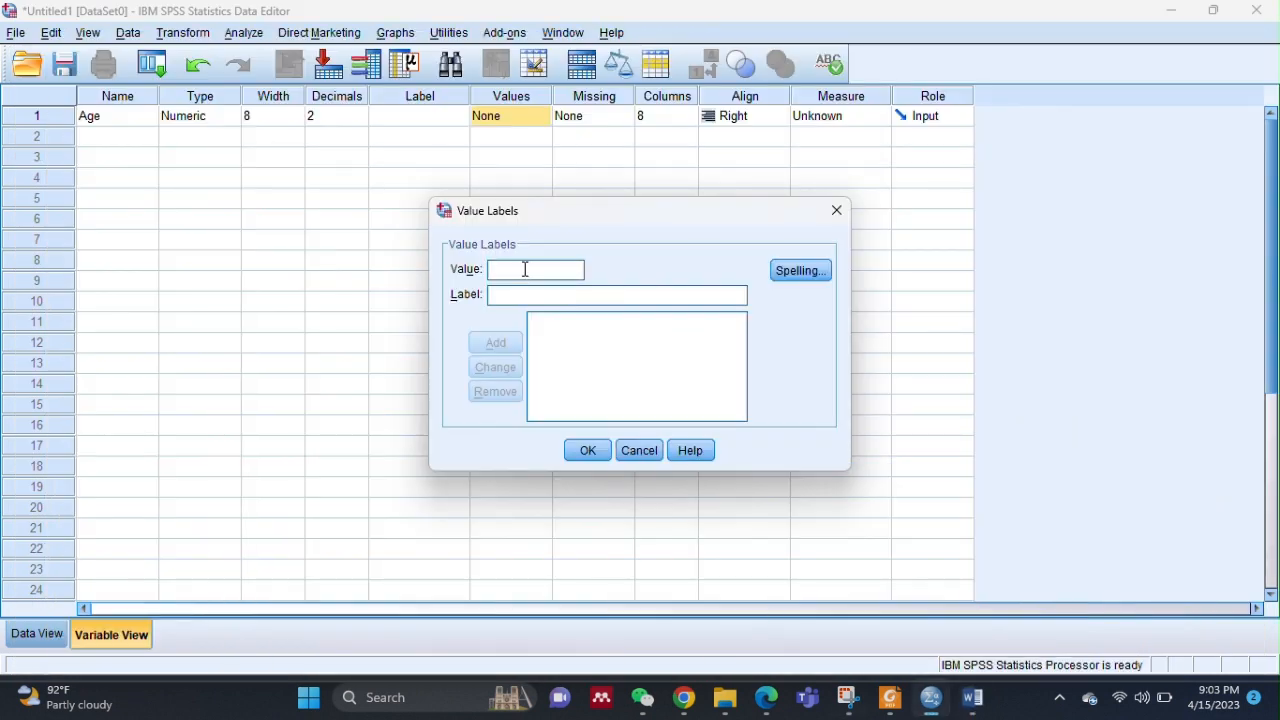
text(1)
click(523, 300)
text(18)
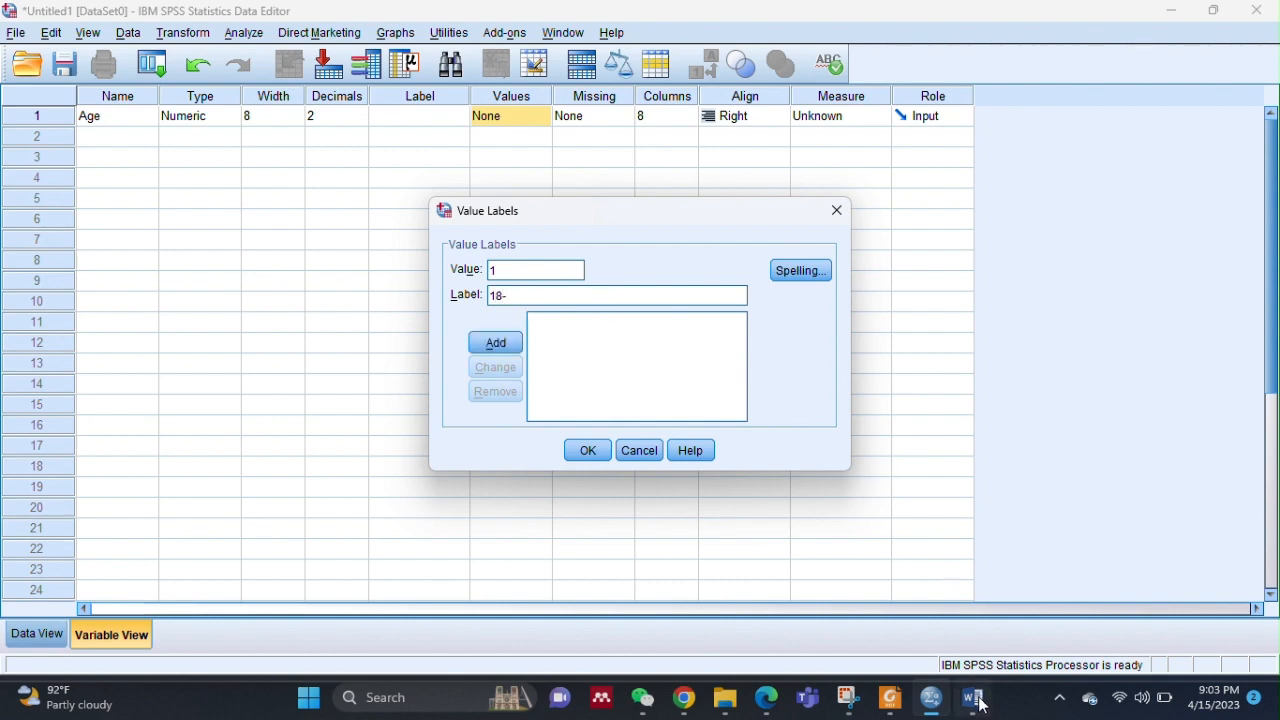
mouse_move(983, 706)
click(1005, 608)
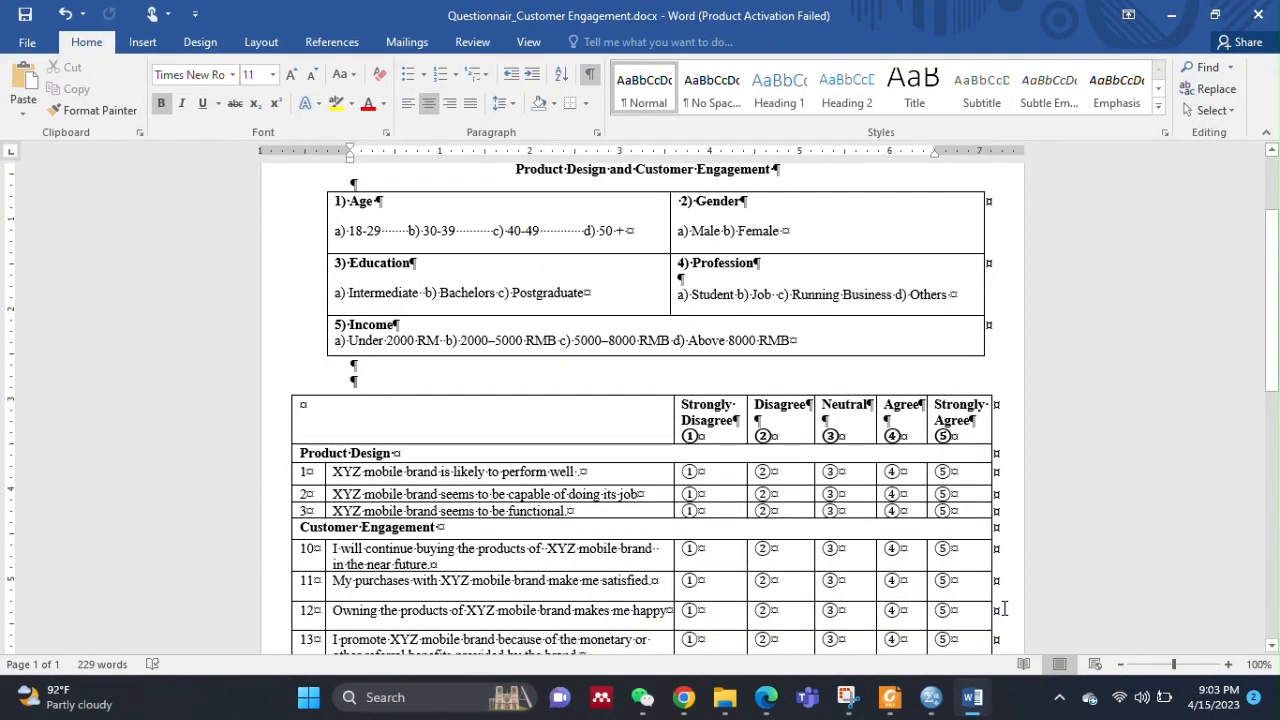
click(931, 700)
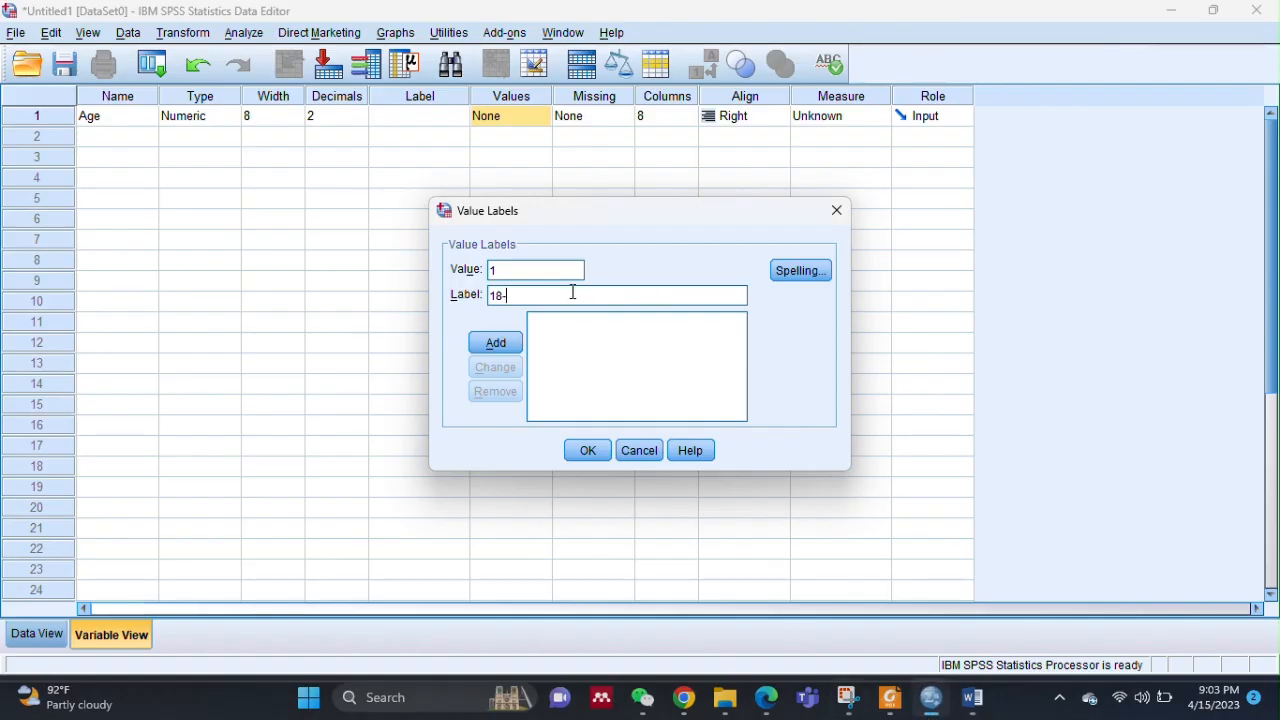
text(29)
click(497, 342)
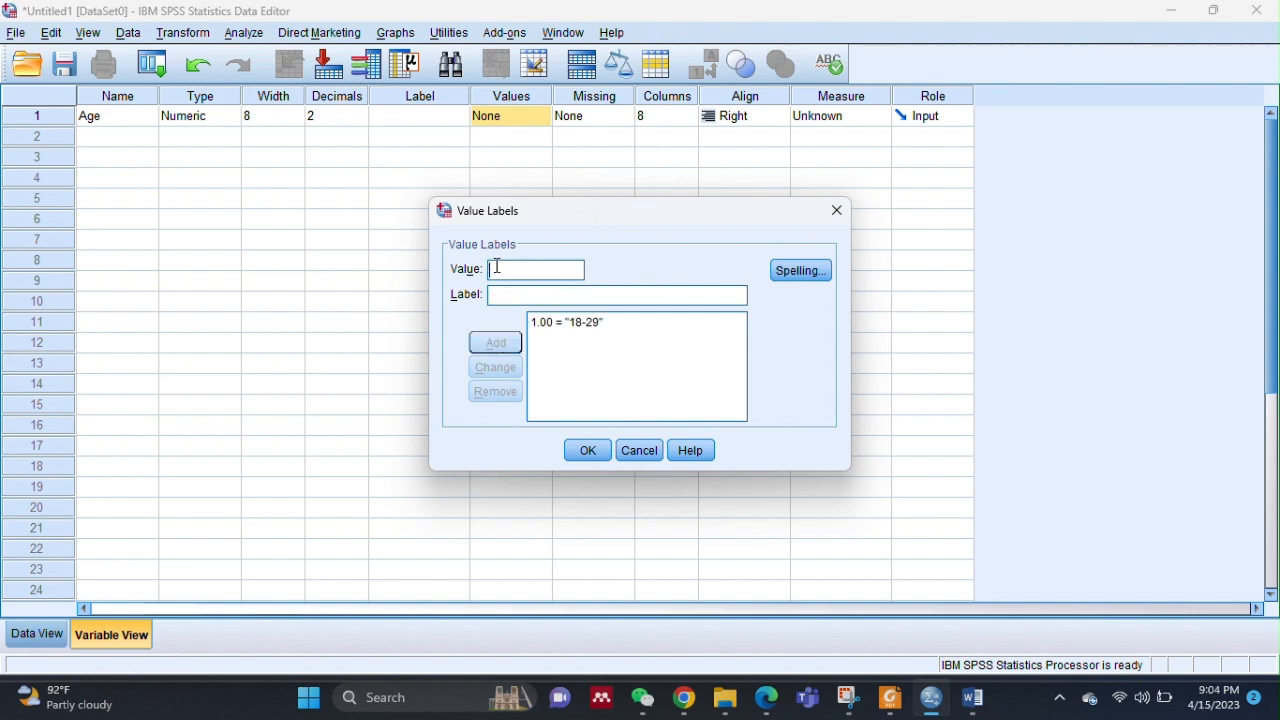
Add value 2 with the label 30-39 to the Age variable, consulting the questionnaire for the range
text(2)
click(503, 295)
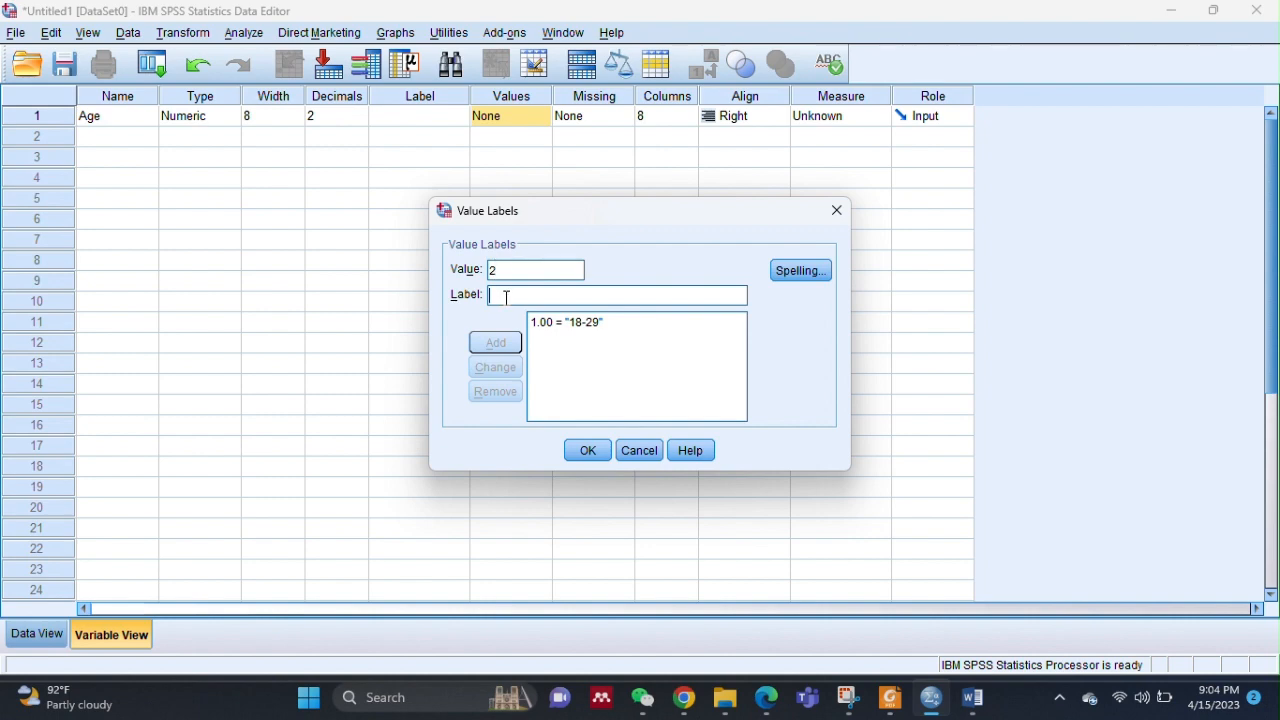
click(975, 700)
click(975, 706)
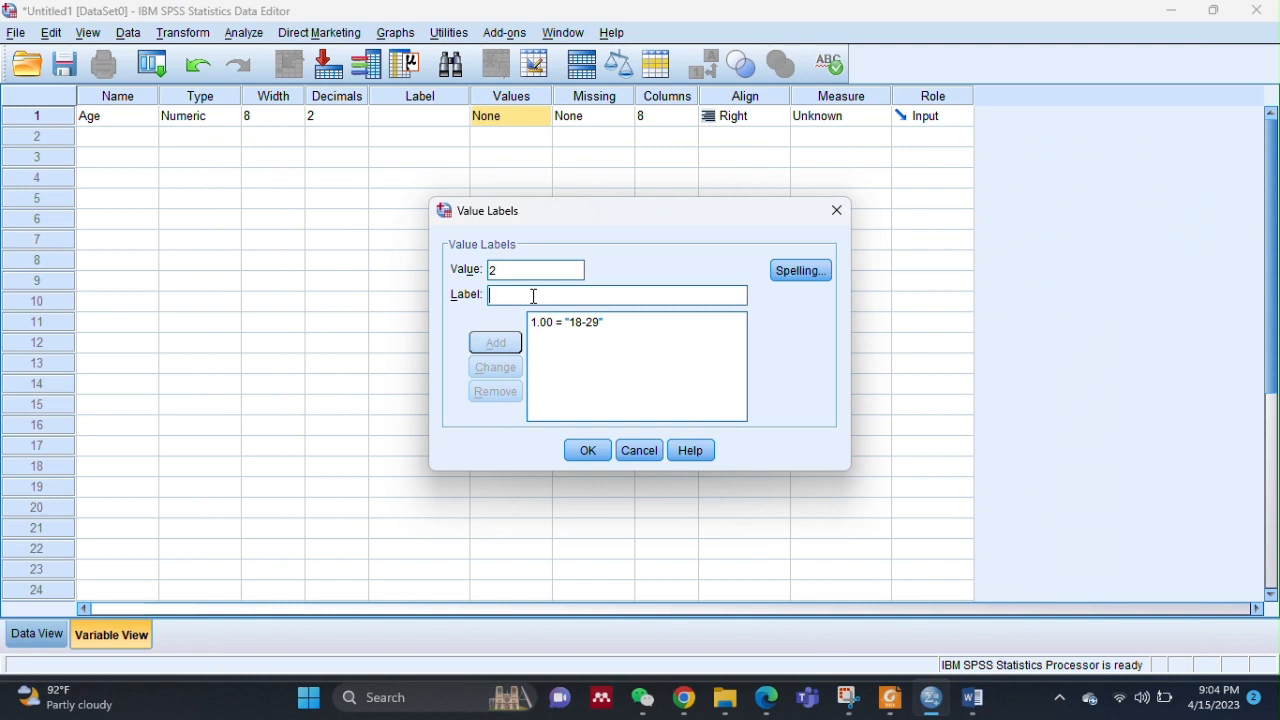
text(30)
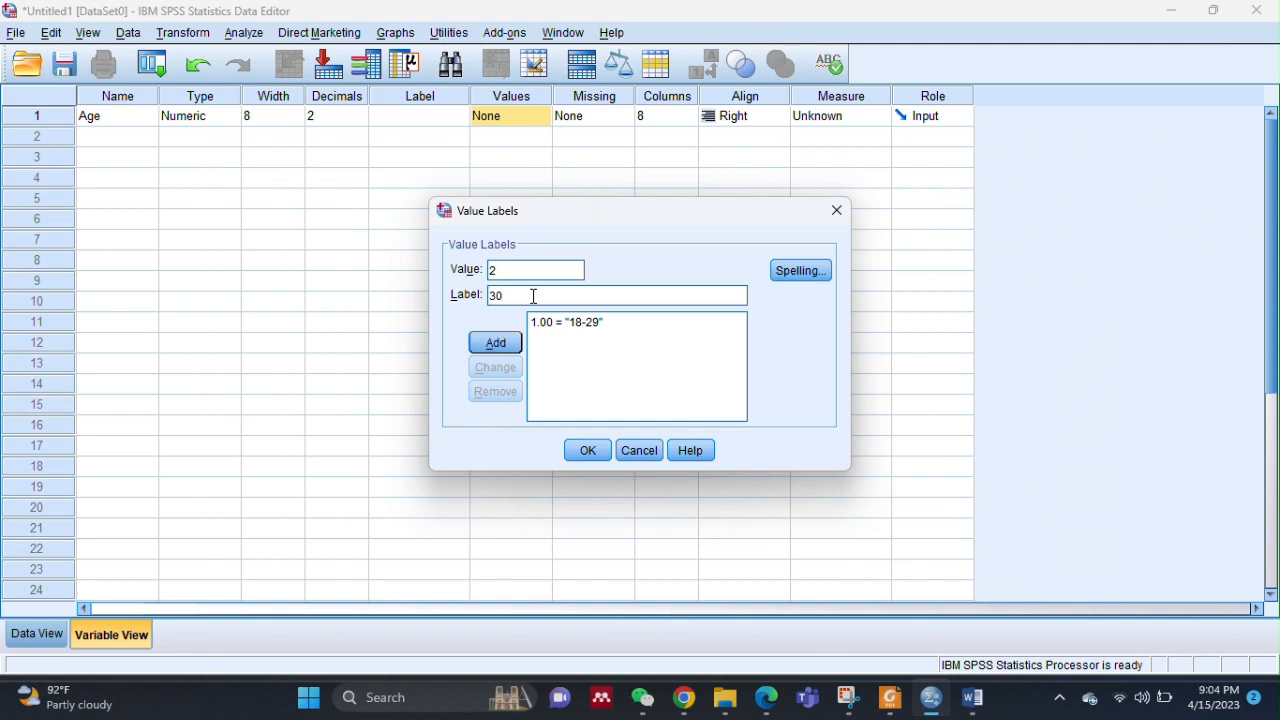
text(-39)
click(494, 343)
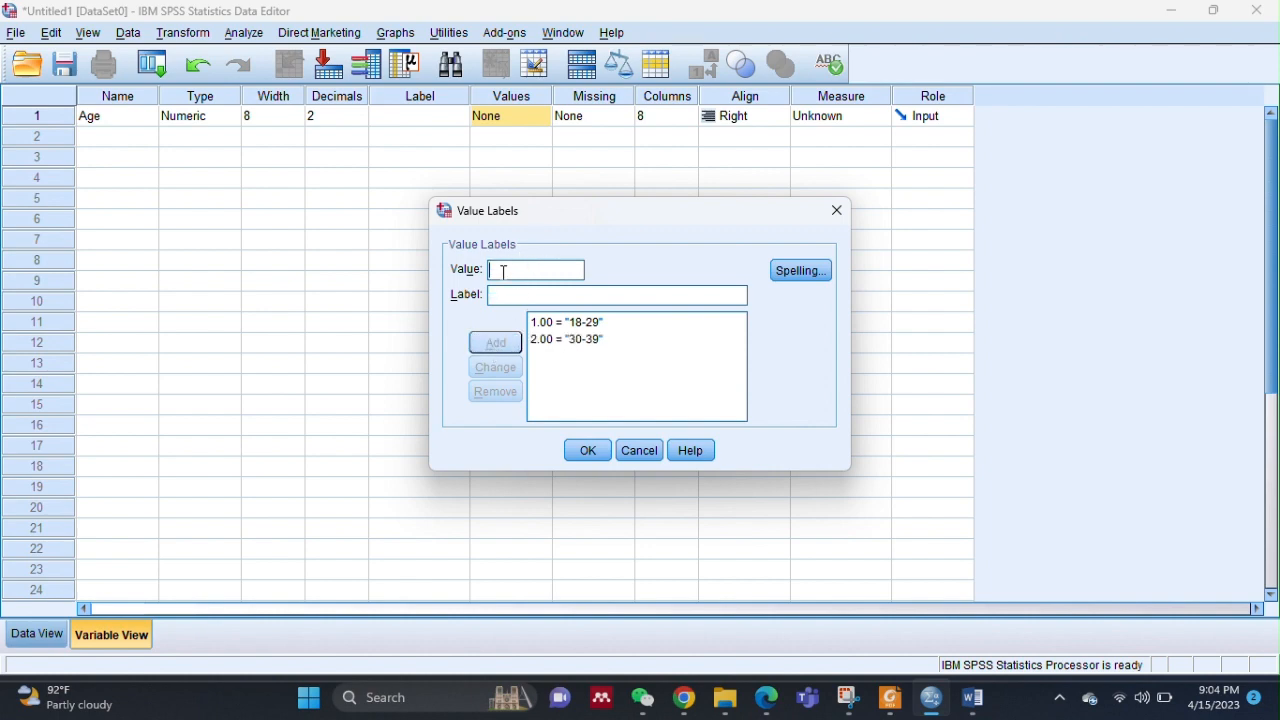
Add value 3 with the label 40-49 to the Age variable, consulting the questionnaire for the range
text(3)
click(505, 297)
text(40-)
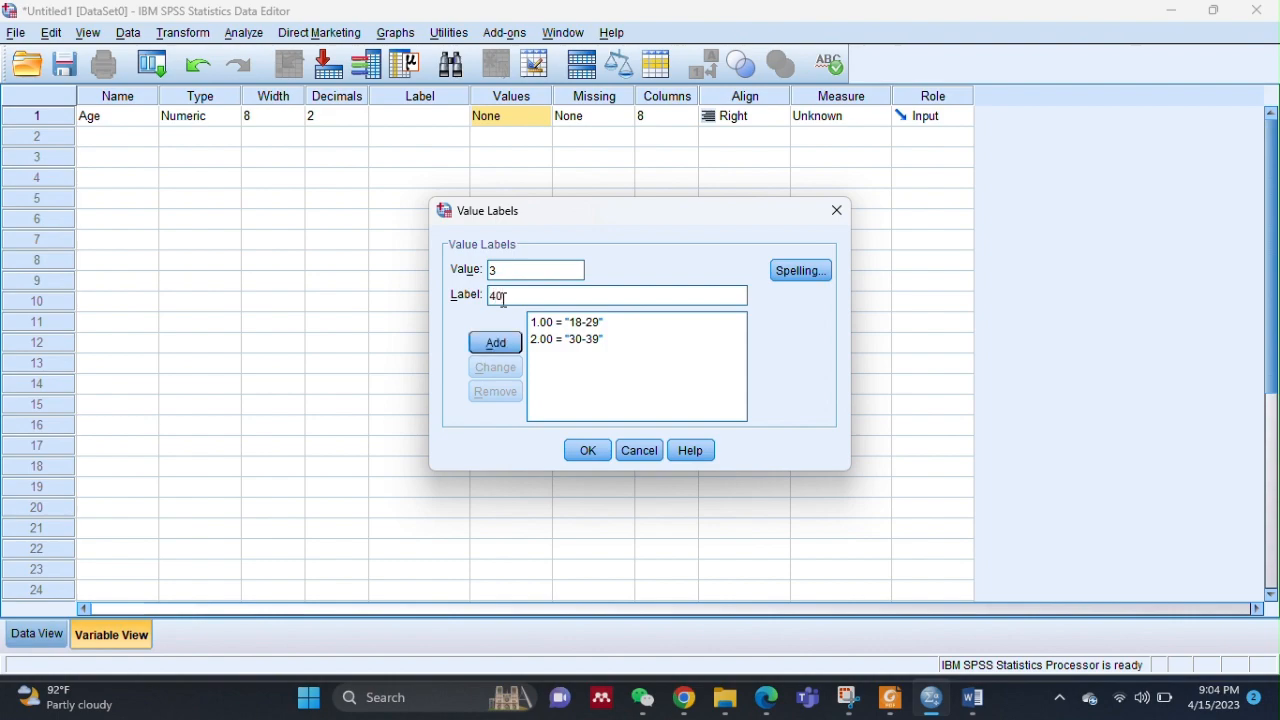
click(973, 698)
click(975, 705)
text(0-49)
click(495, 345)
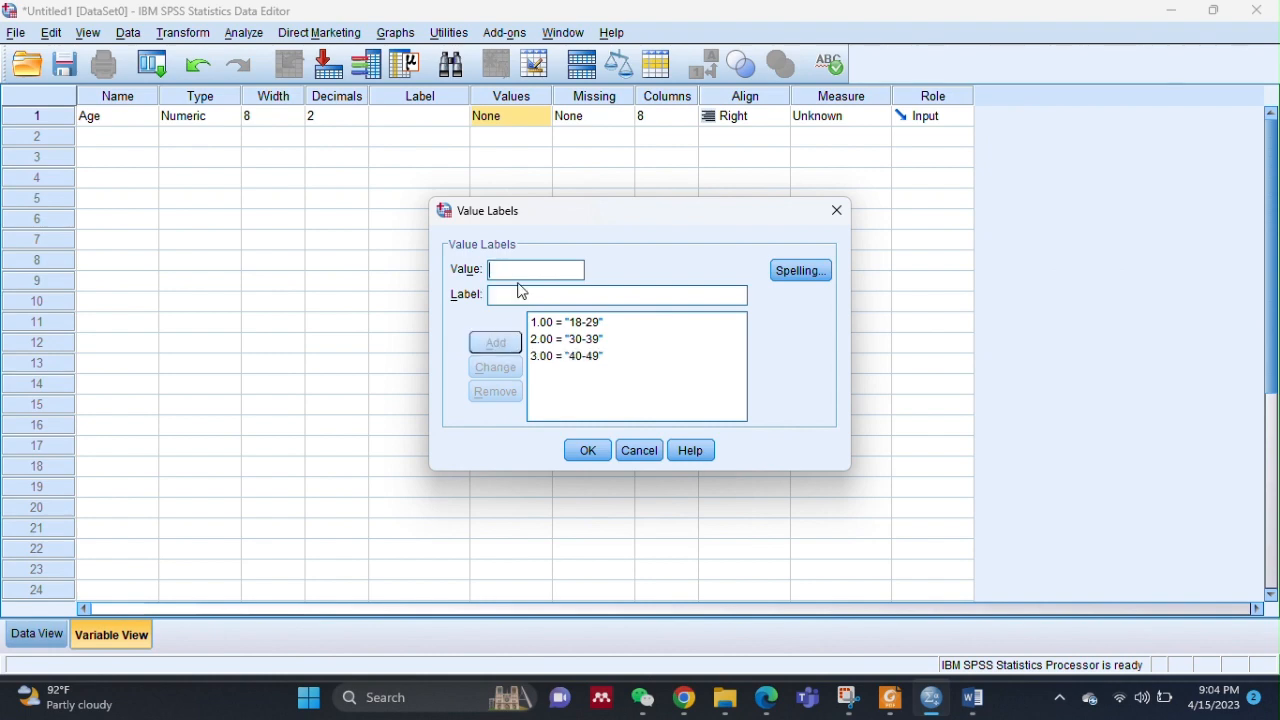
Add value 4 with the label 50+ to the Age variable and apply its value labels
text(4)
click(517, 303)
text(50+)
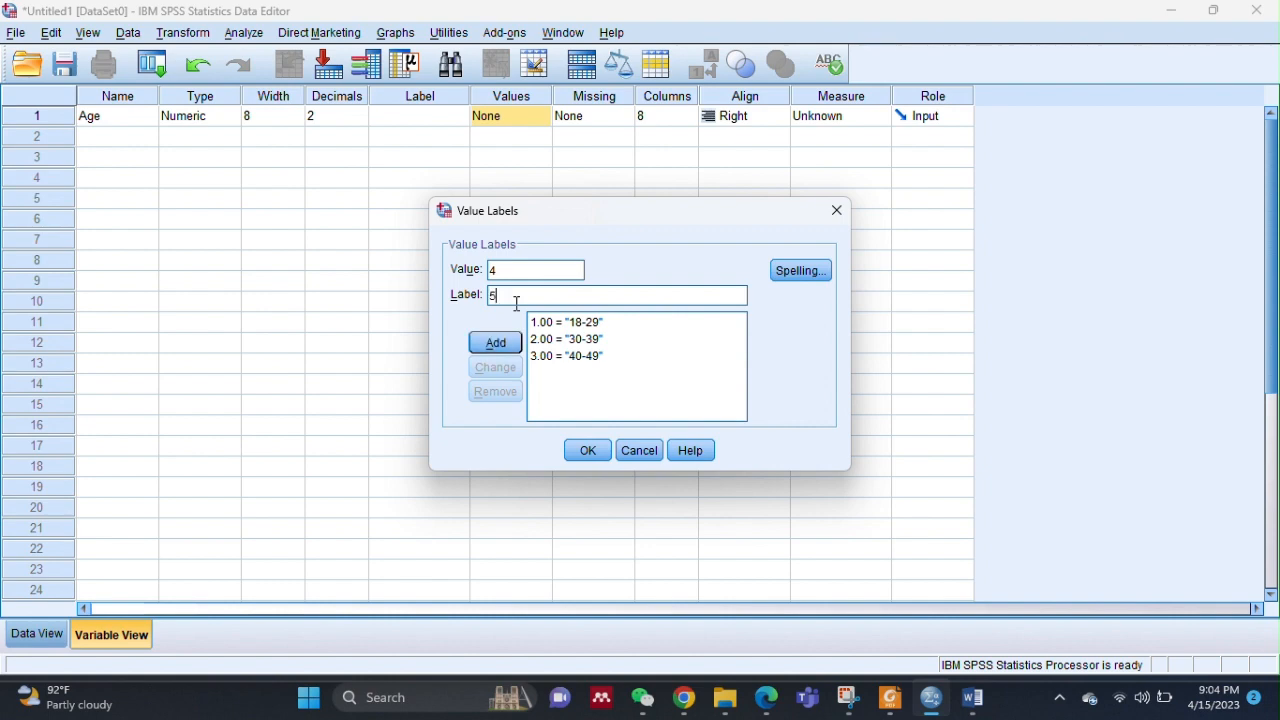
click(493, 346)
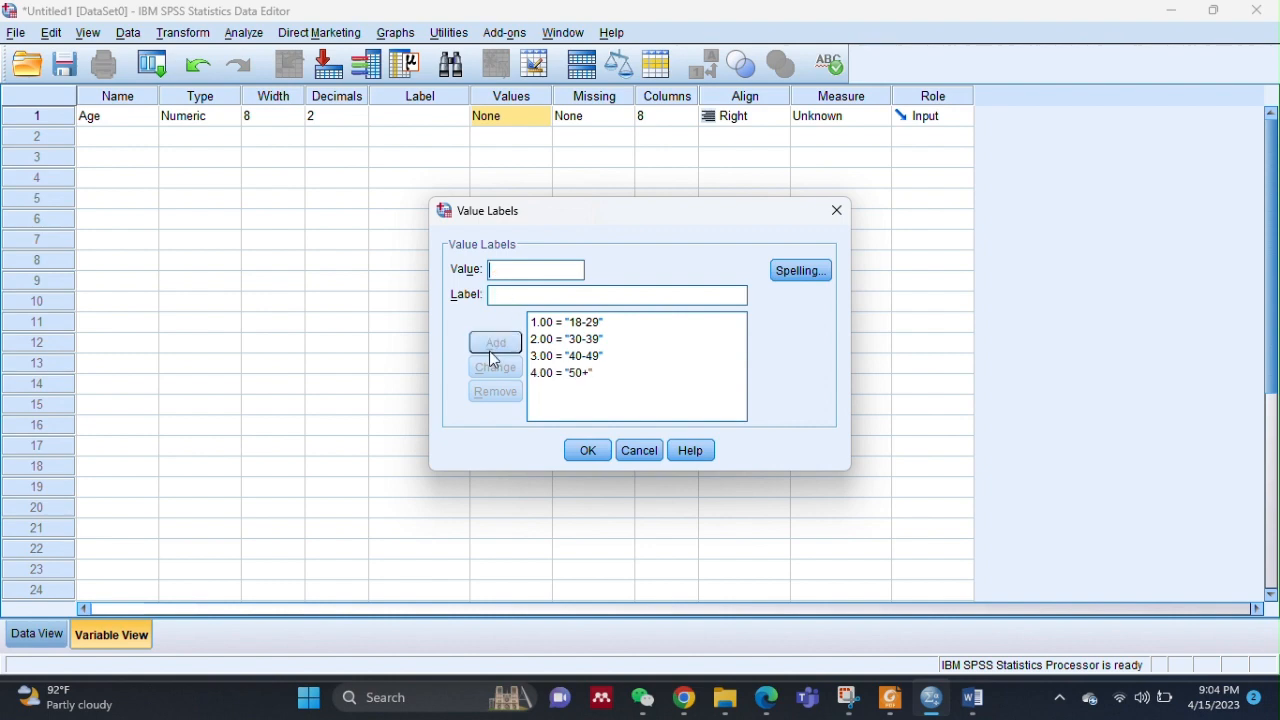
click(586, 451)
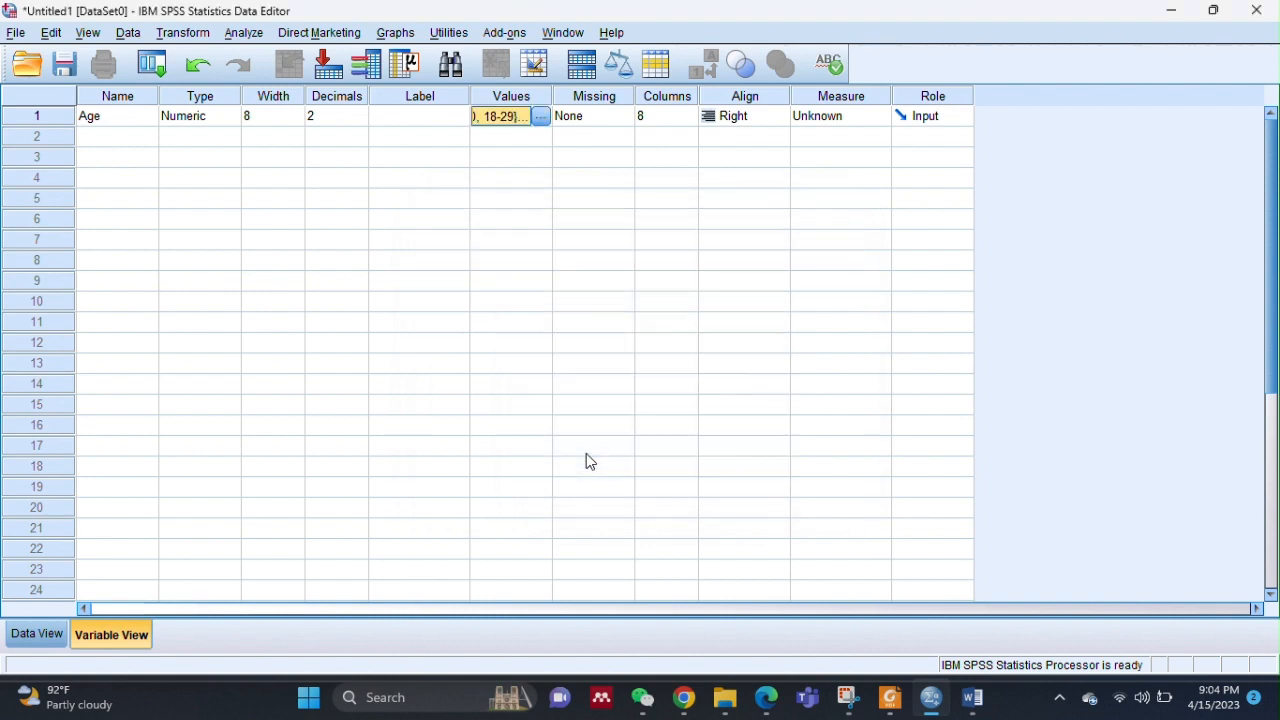
Check the Age column in the data sheet, and name the second variable Gender in the variable definitions
click(37, 636)
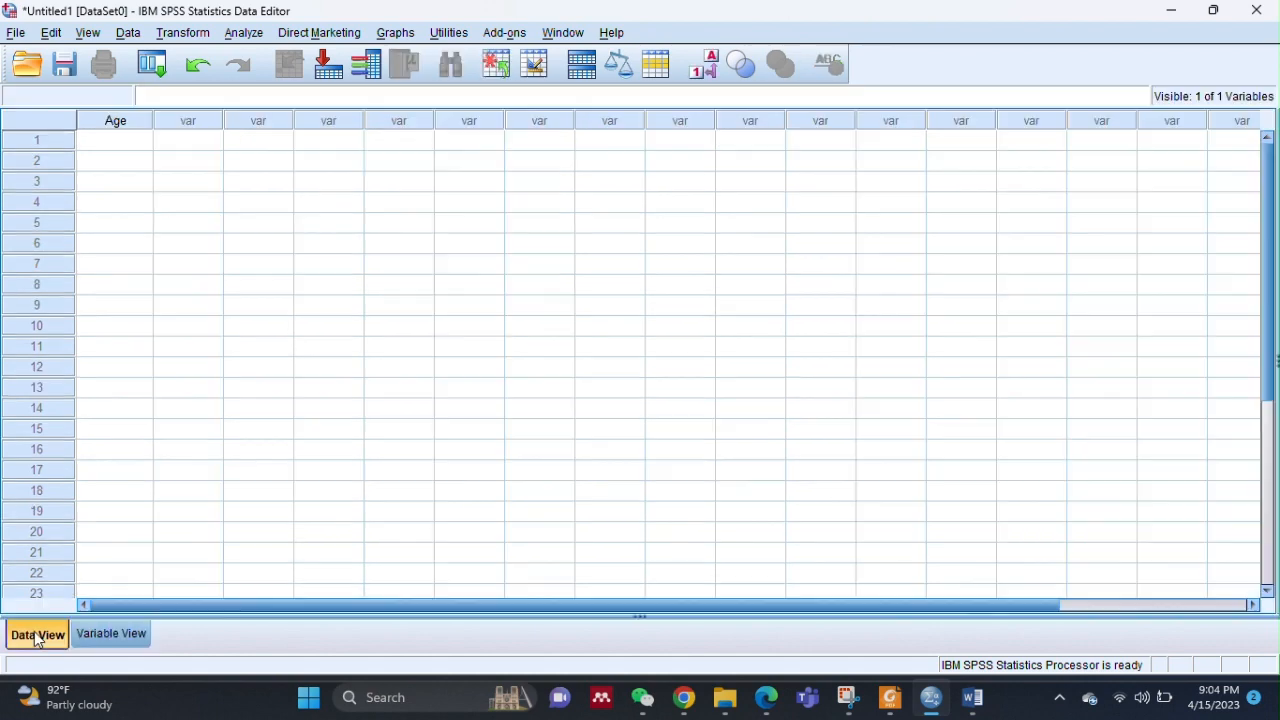
click(102, 638)
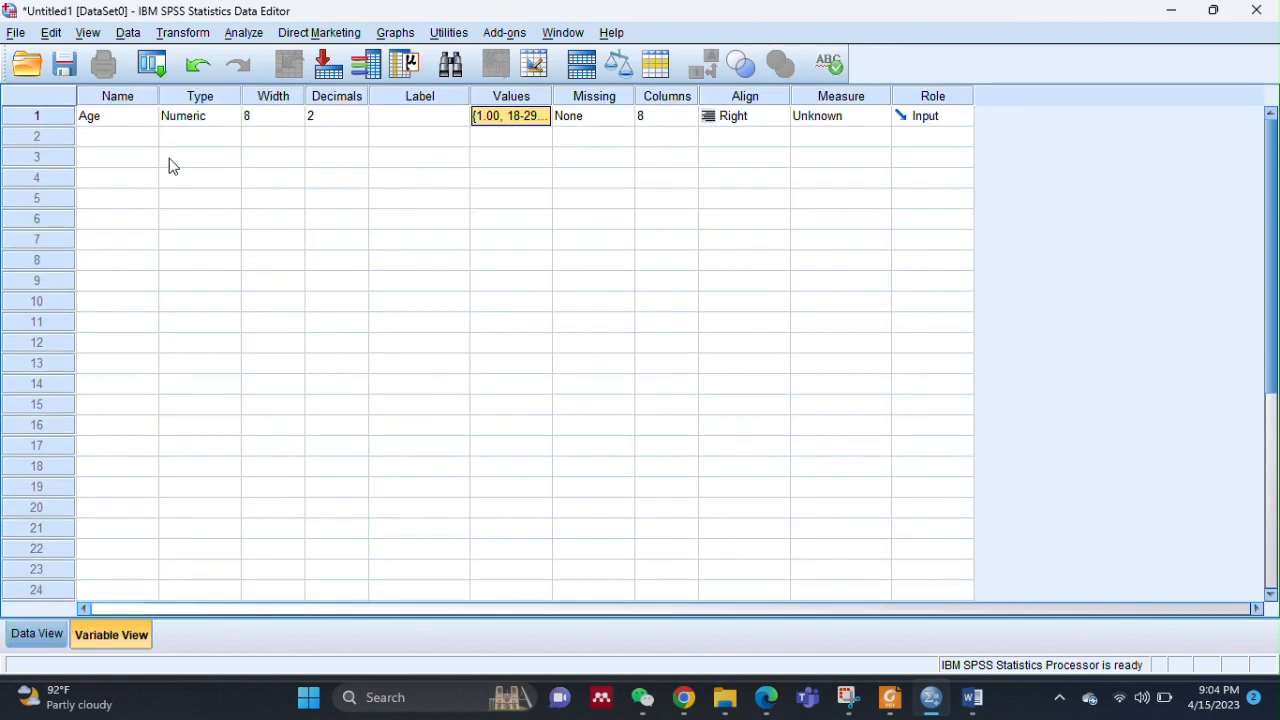
click(129, 144)
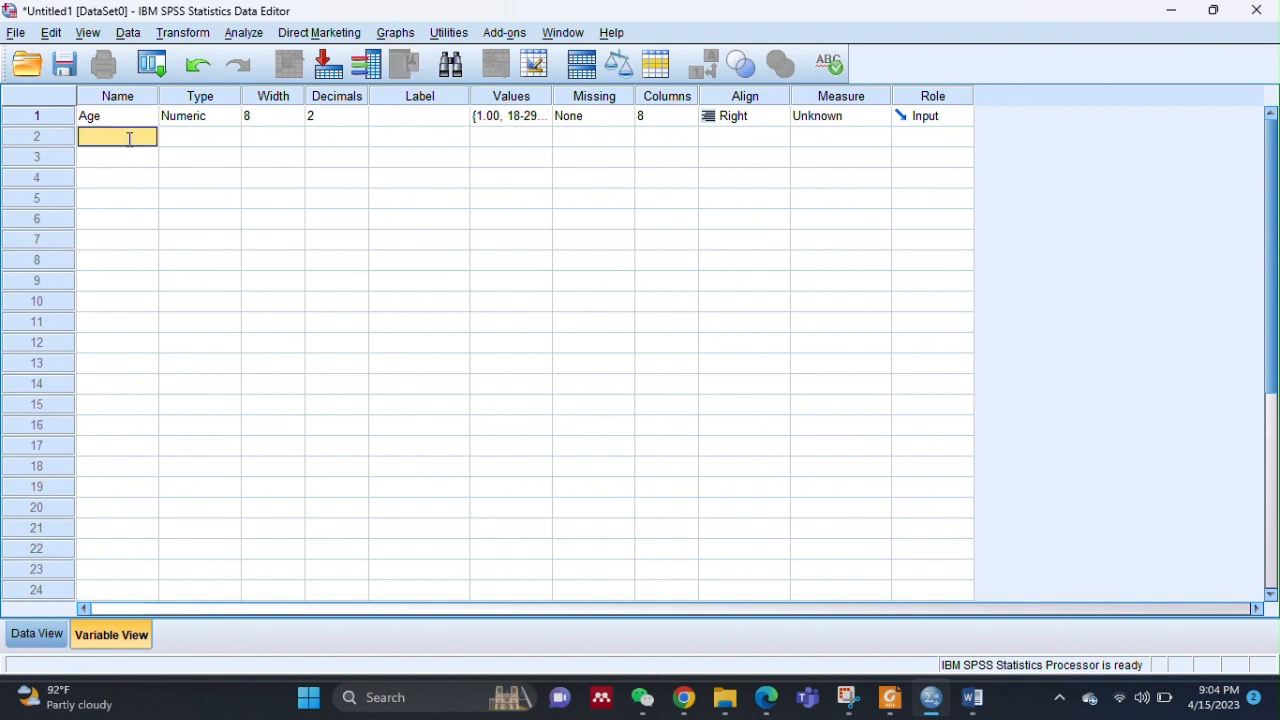
text(Gender)
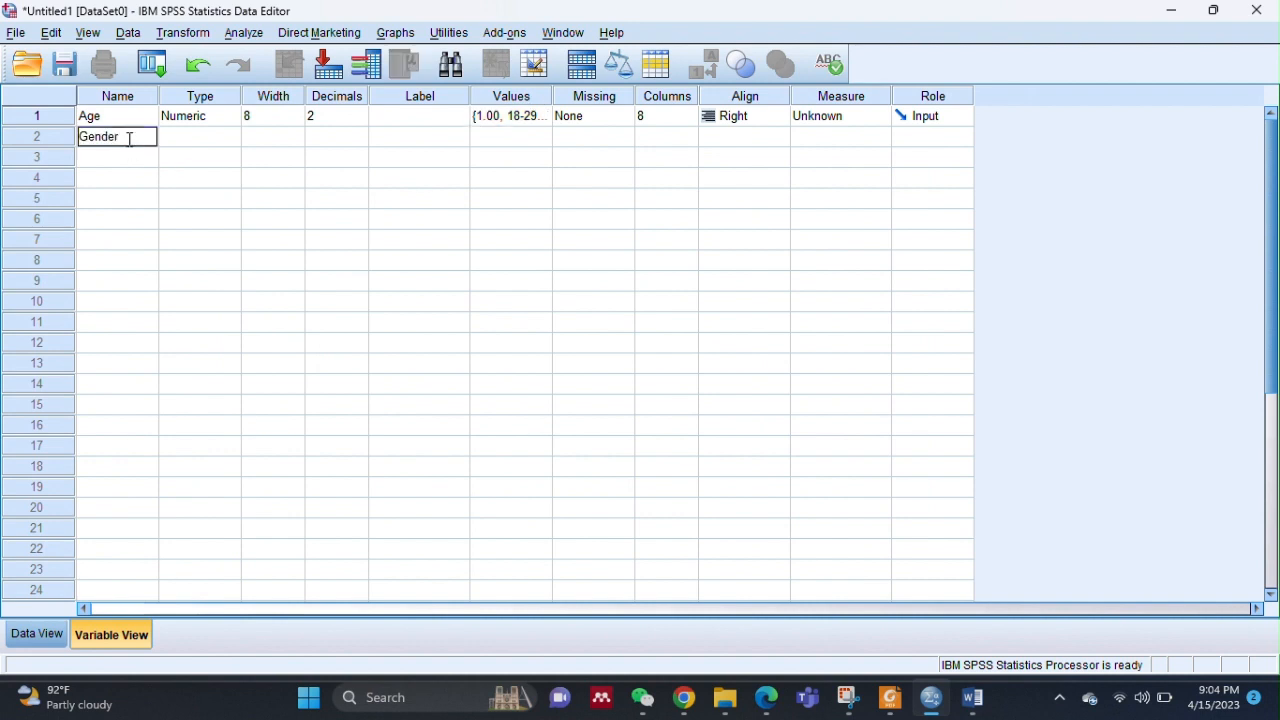
Open the value labels of the Gender variable and add value 1 with the label Male
click(531, 139)
click(545, 137)
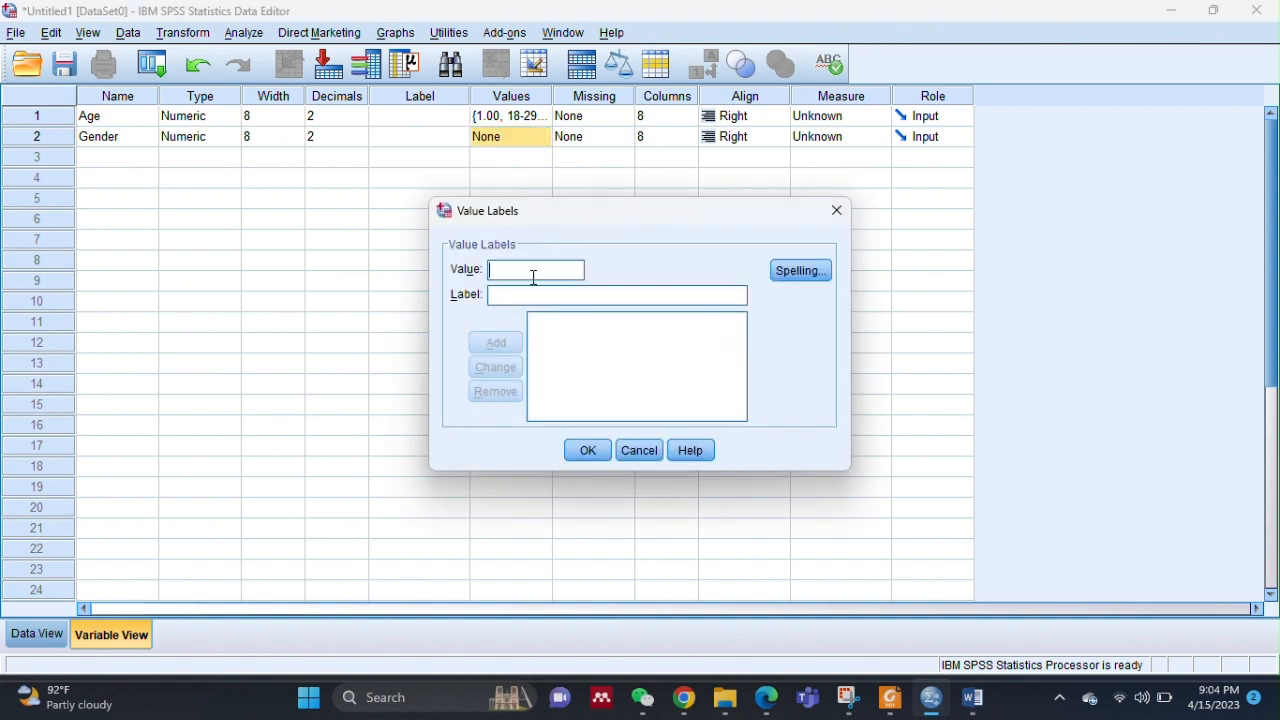
text(1)
click(534, 293)
text(Male)
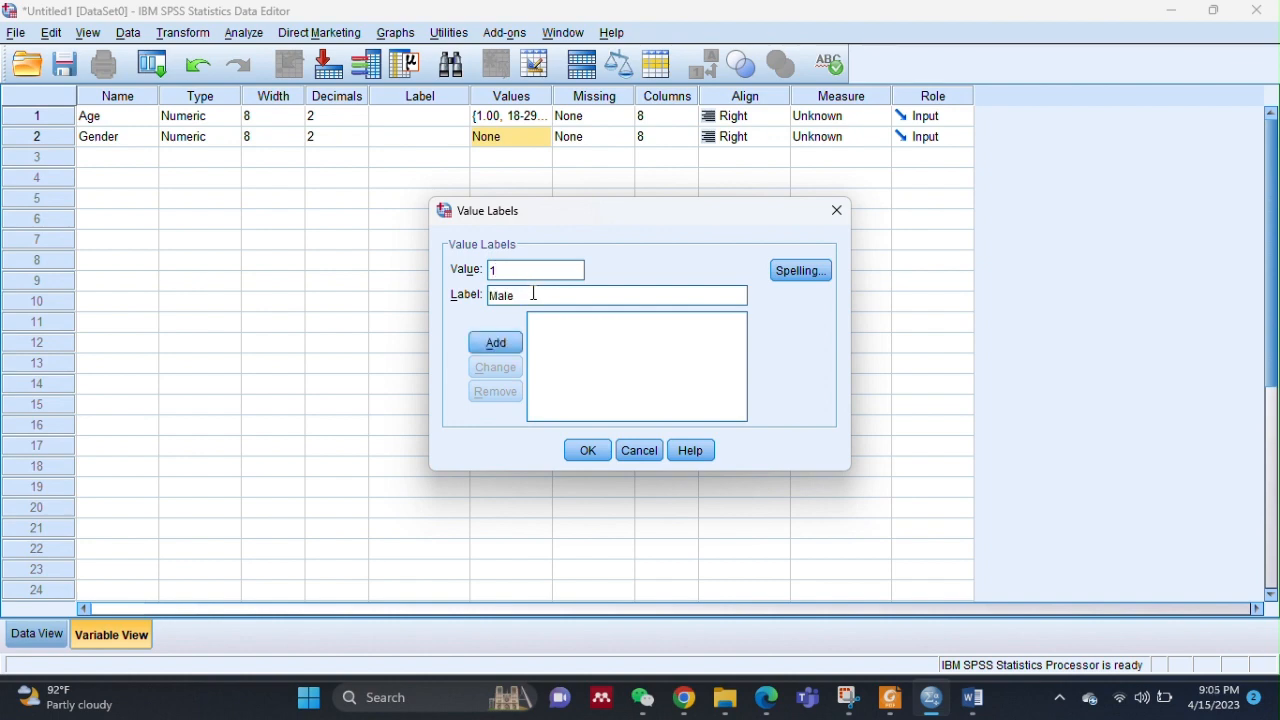
click(514, 341)
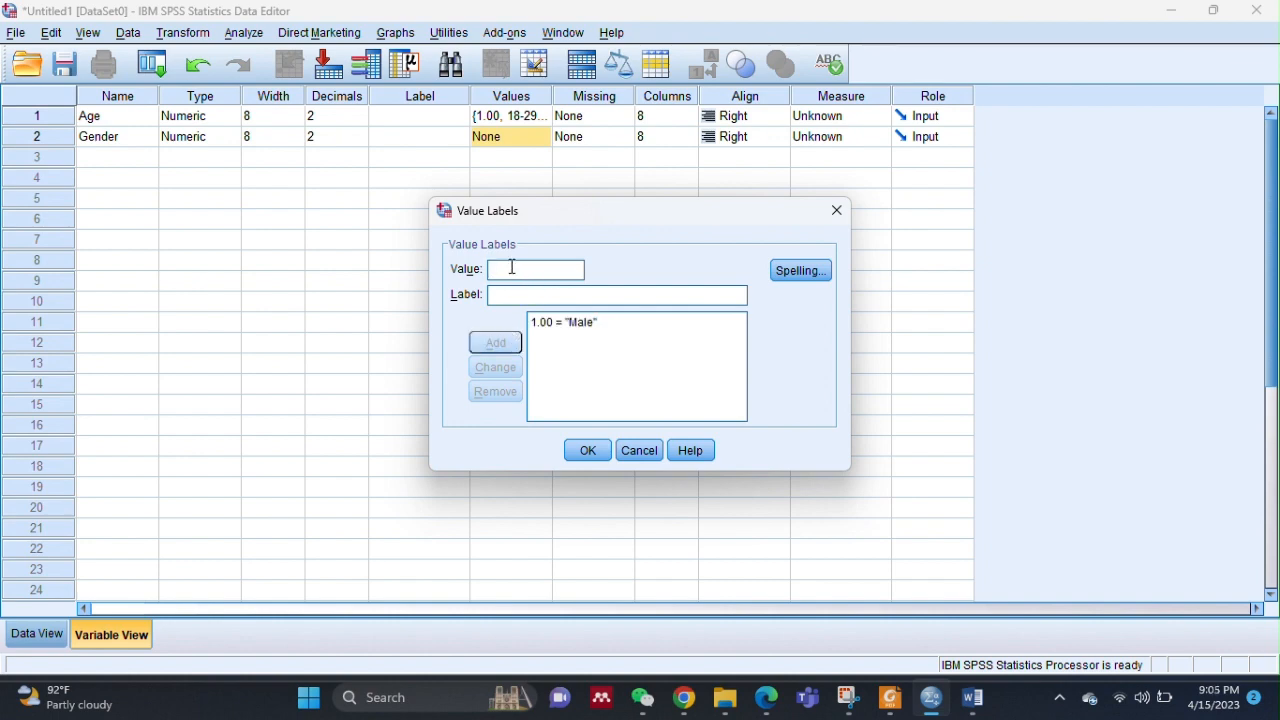
Add value 2 with the label Female to the Gender variable and apply its value labels
text(3)
click(515, 296)
text(Fw)
key(BackSpace)
text(e)
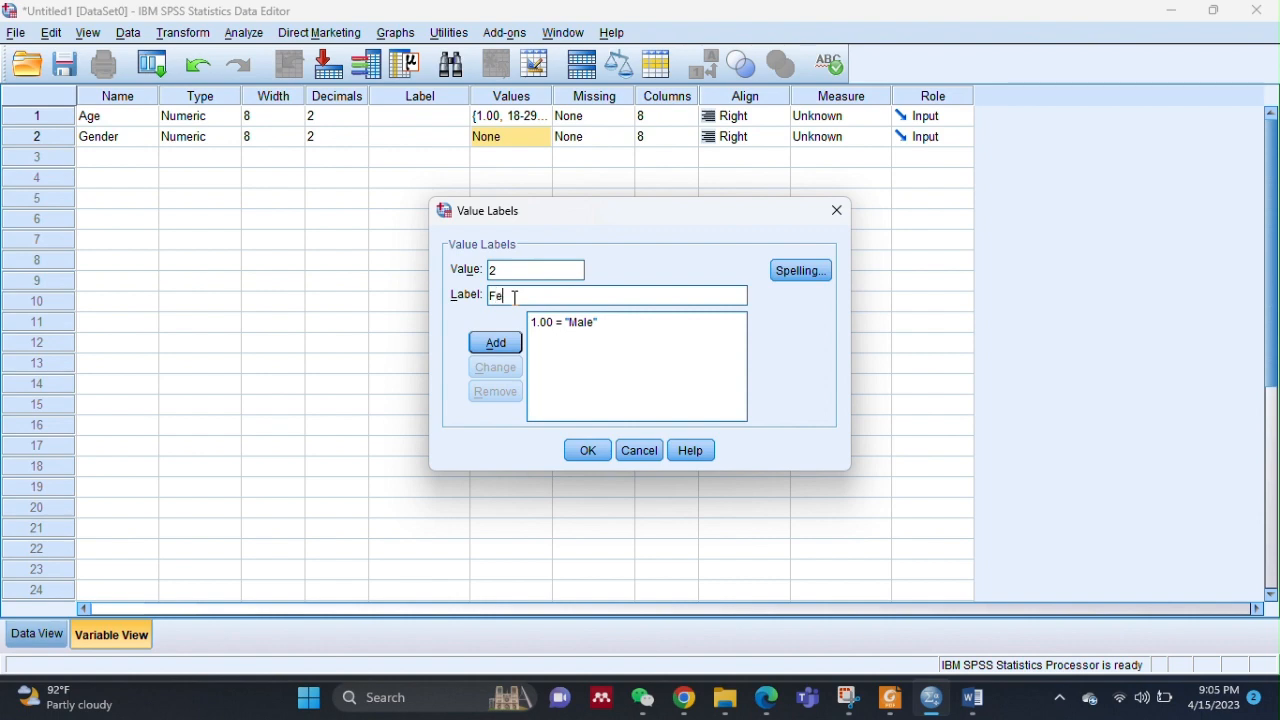
text(male)
click(511, 344)
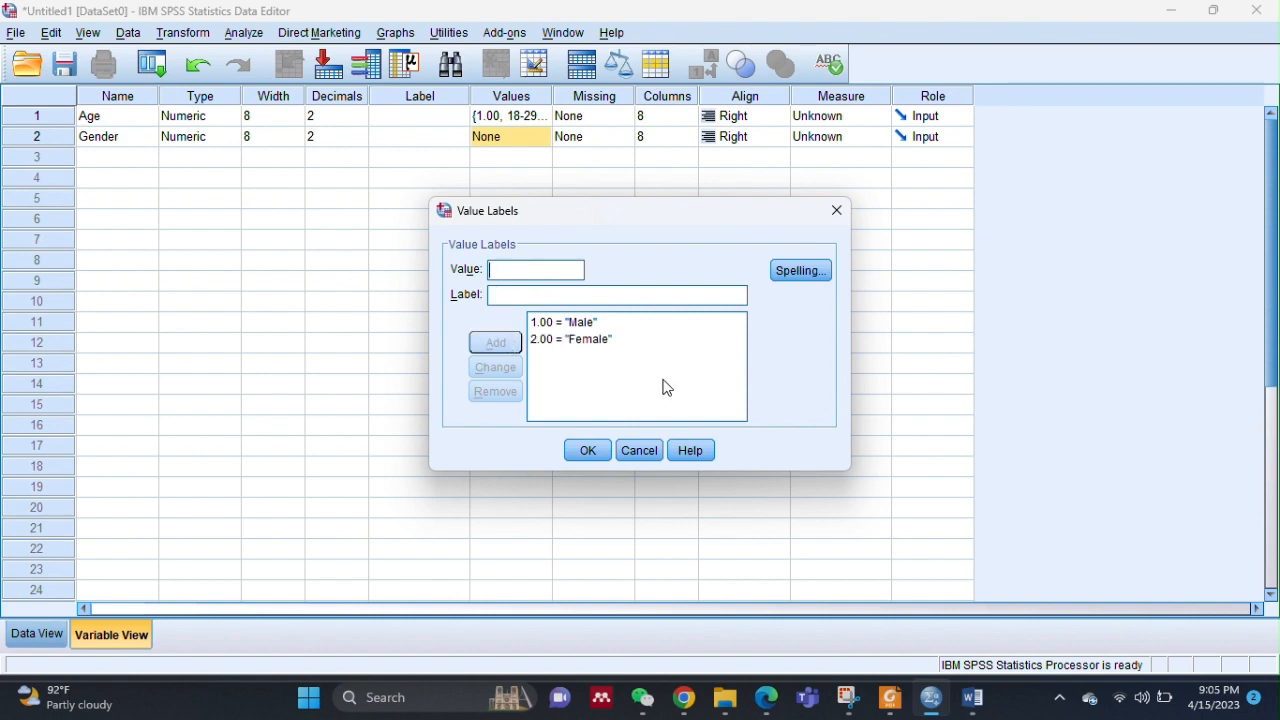
click(587, 452)
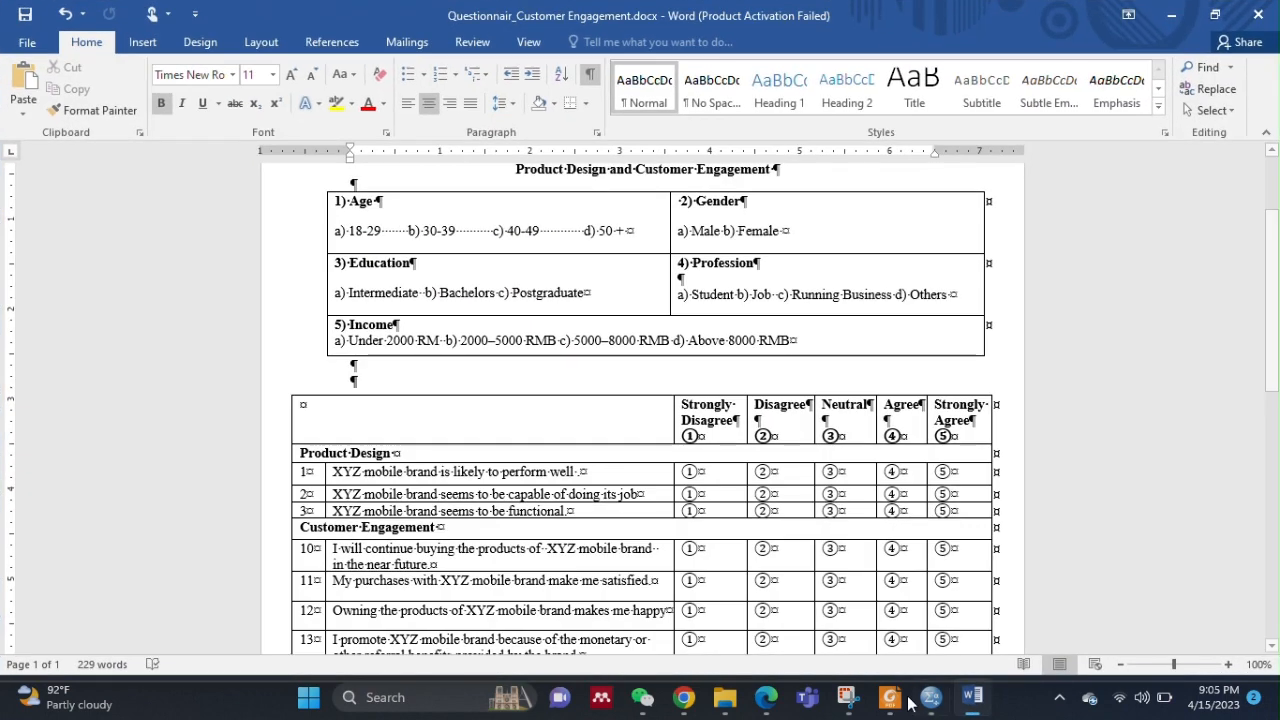
Consult the Product Design items in the Word questionnaire, and name the third SPSS variable PD1
click(972, 697)
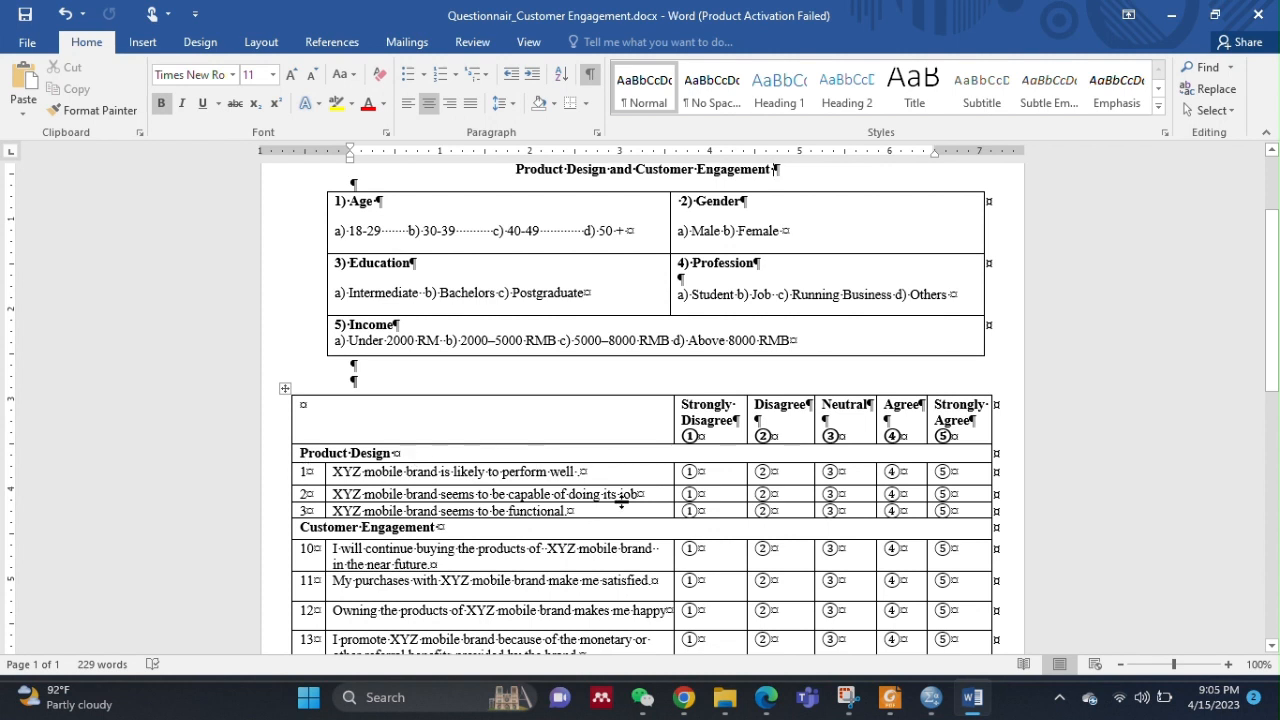
click(938, 708)
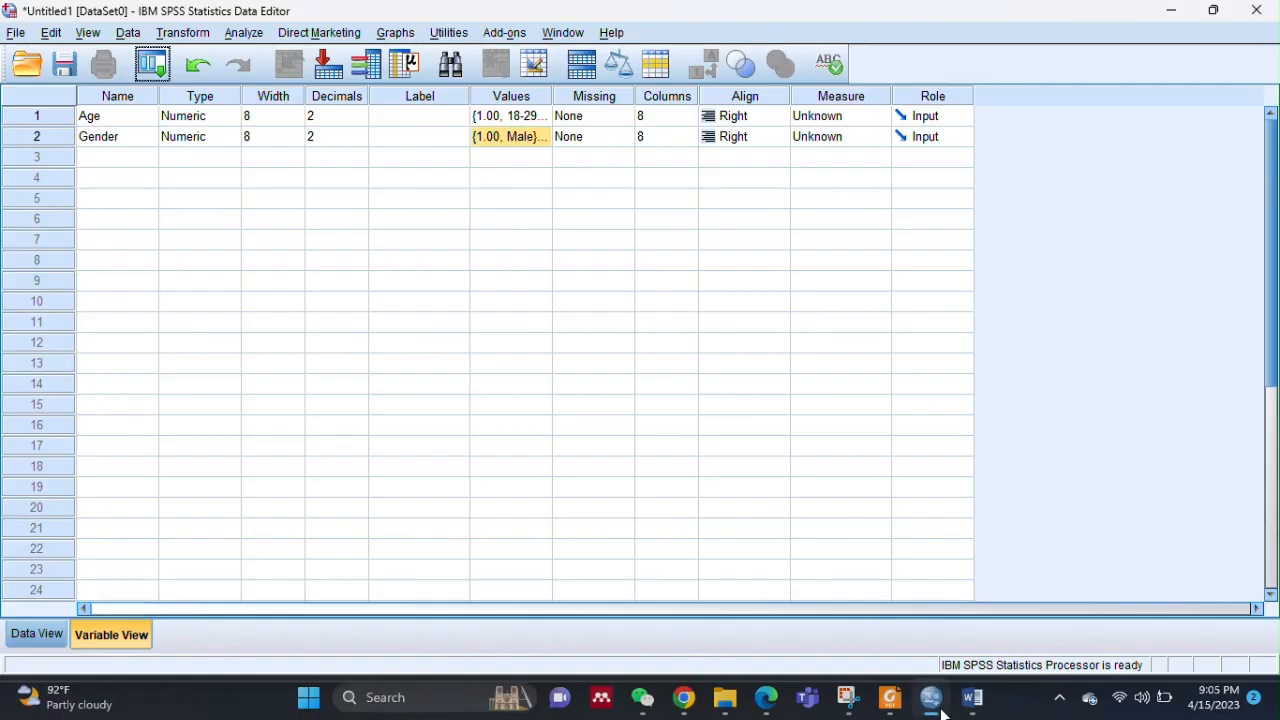
click(127, 157)
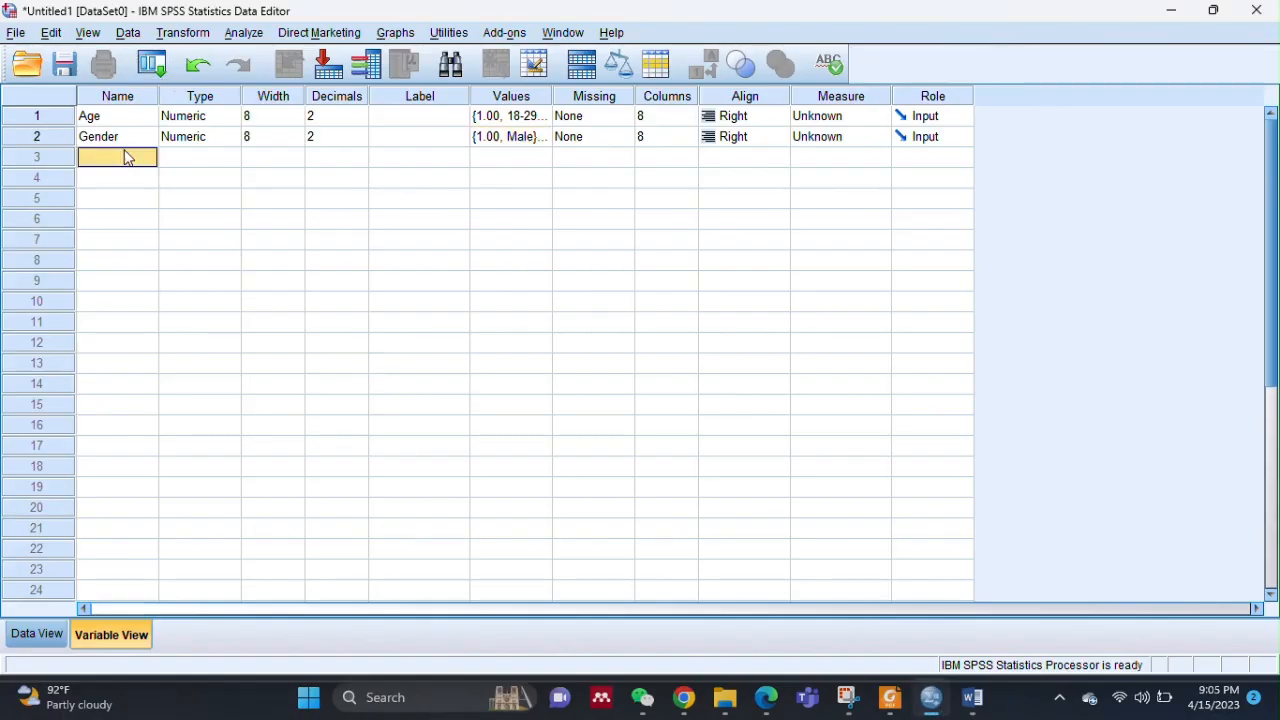
text(PD1)
click(190, 162)
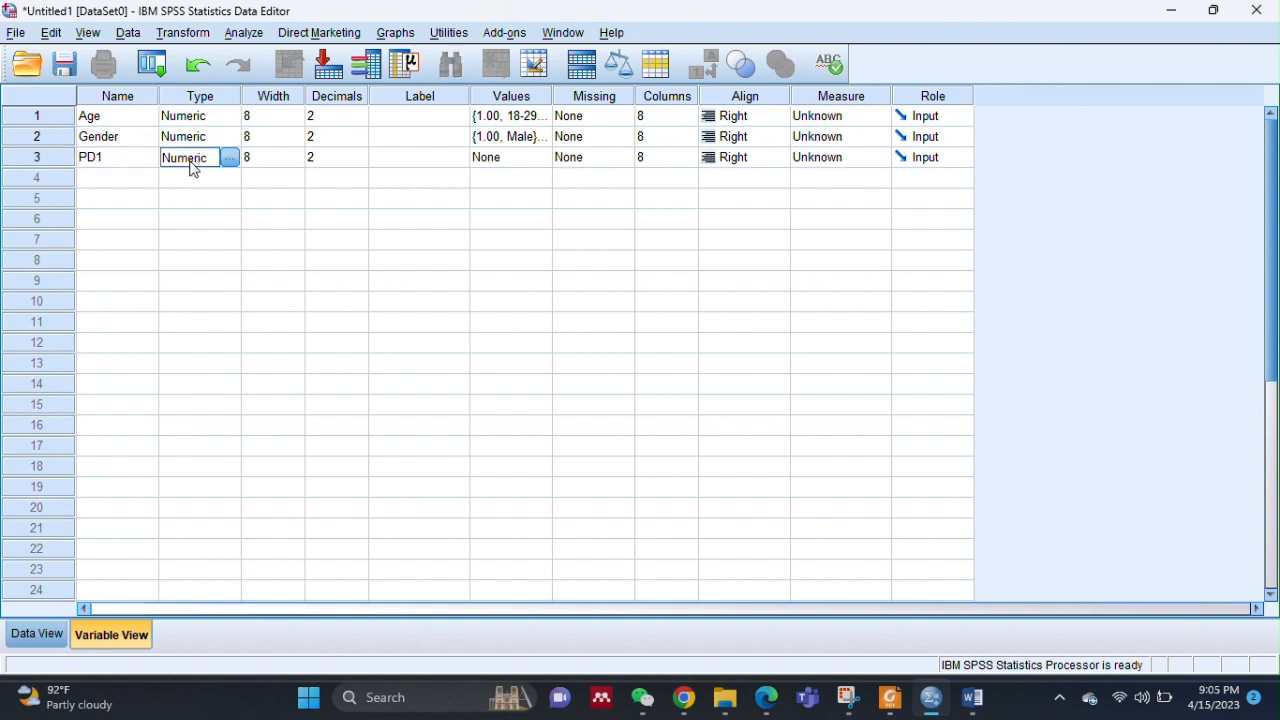
Add value 1 with the label SD to the PD1 variable, consulting the questionnaire for the agreement scale
click(541, 165)
click(541, 159)
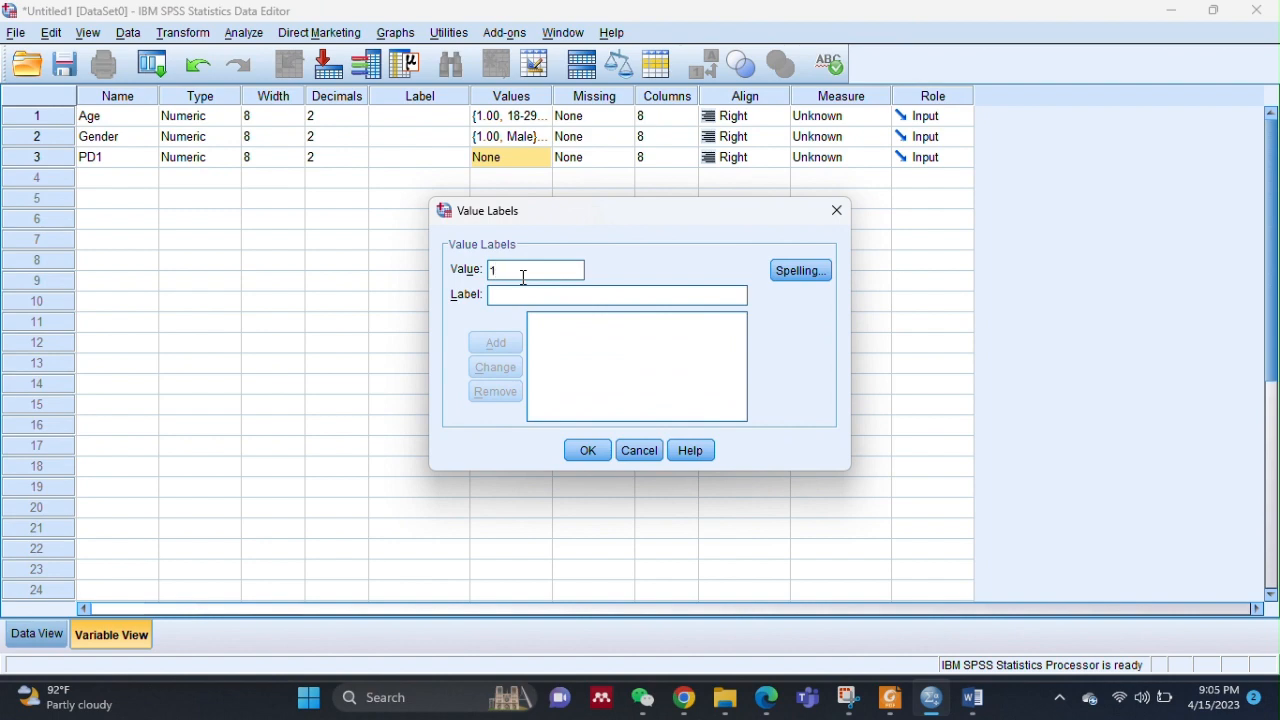
text(1)
click(972, 697)
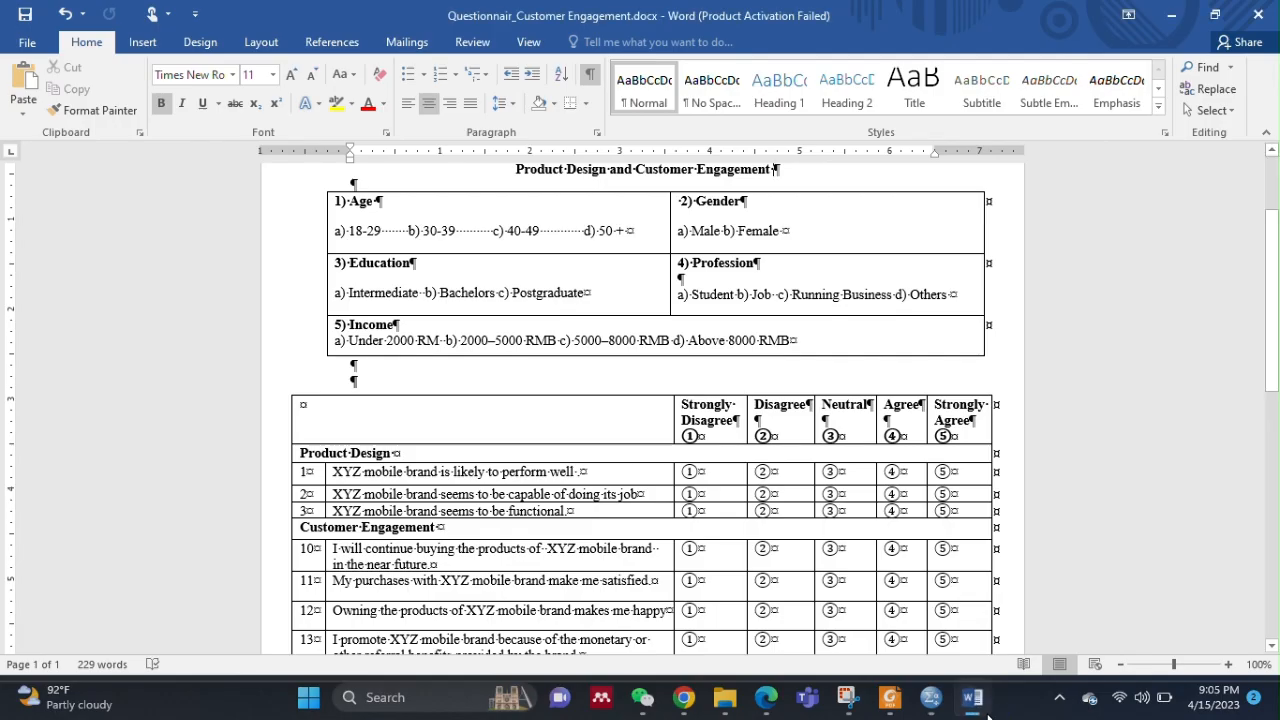
click(985, 712)
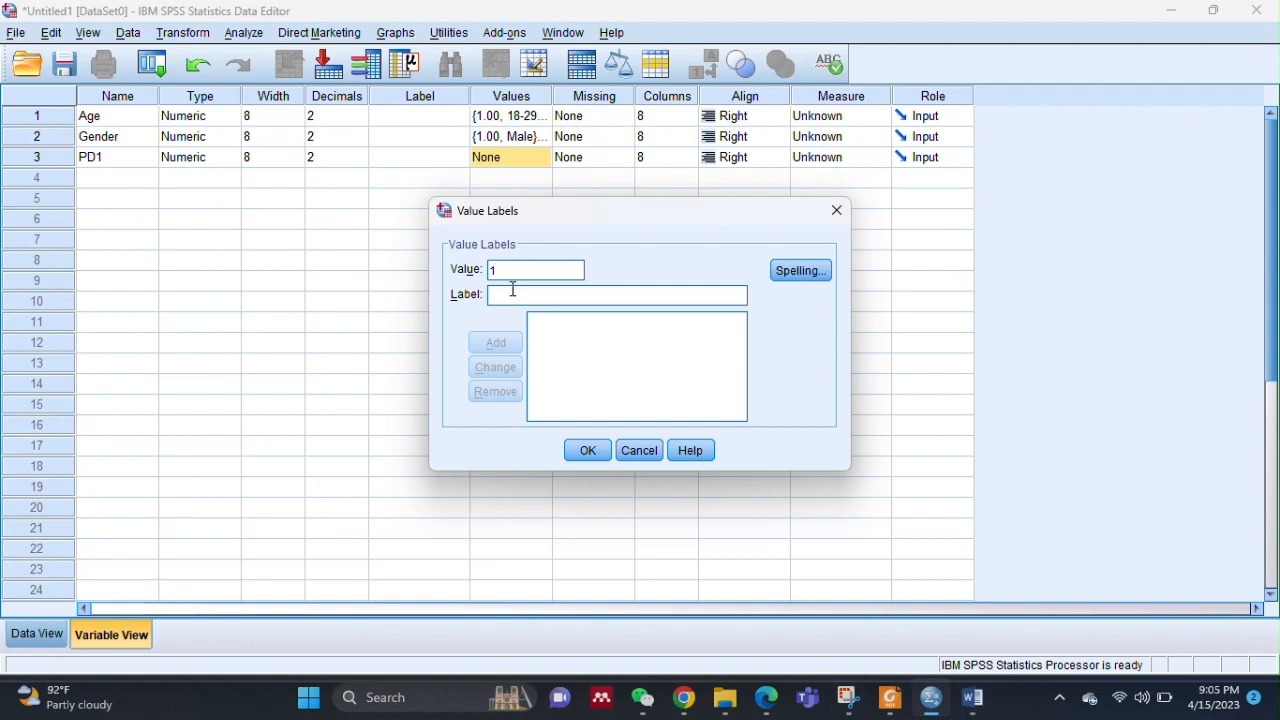
text(SD)
key(BackSpace)
key(BackSpace)
click(513, 294)
text(SD)
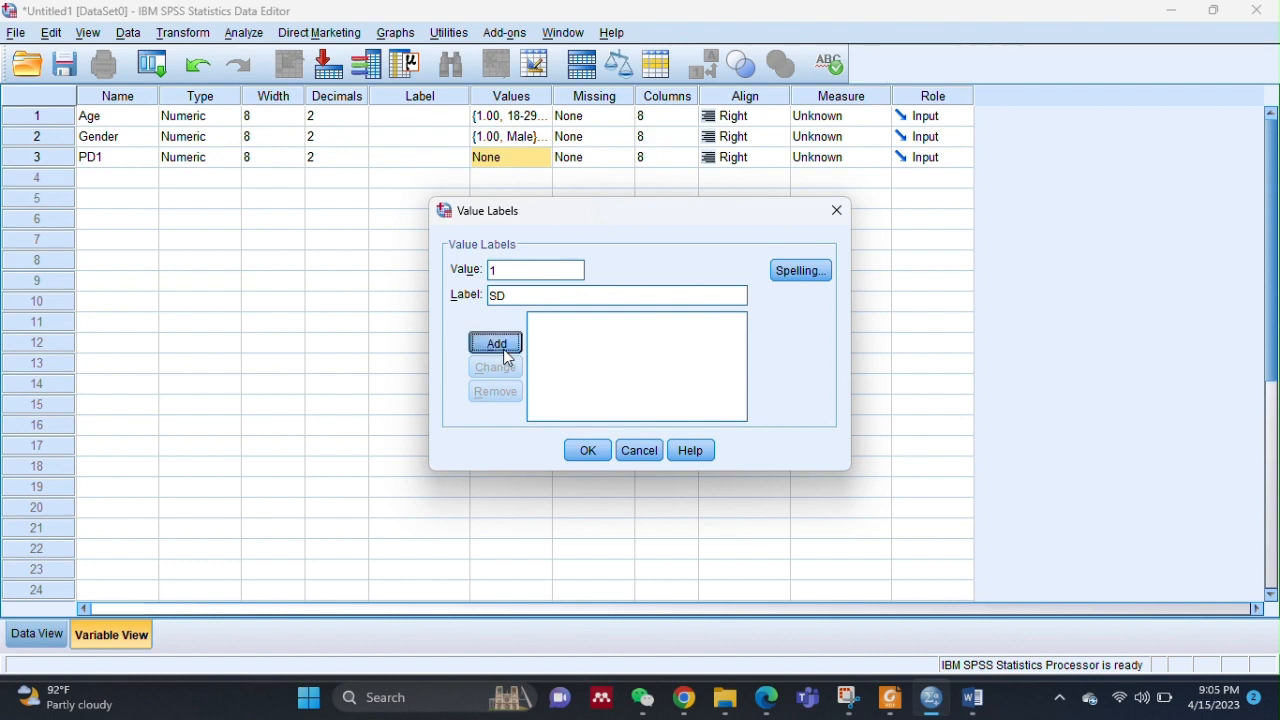
click(506, 348)
Add value 2 with the label D and value 3 with the label N to the PD1 variable
text(2)
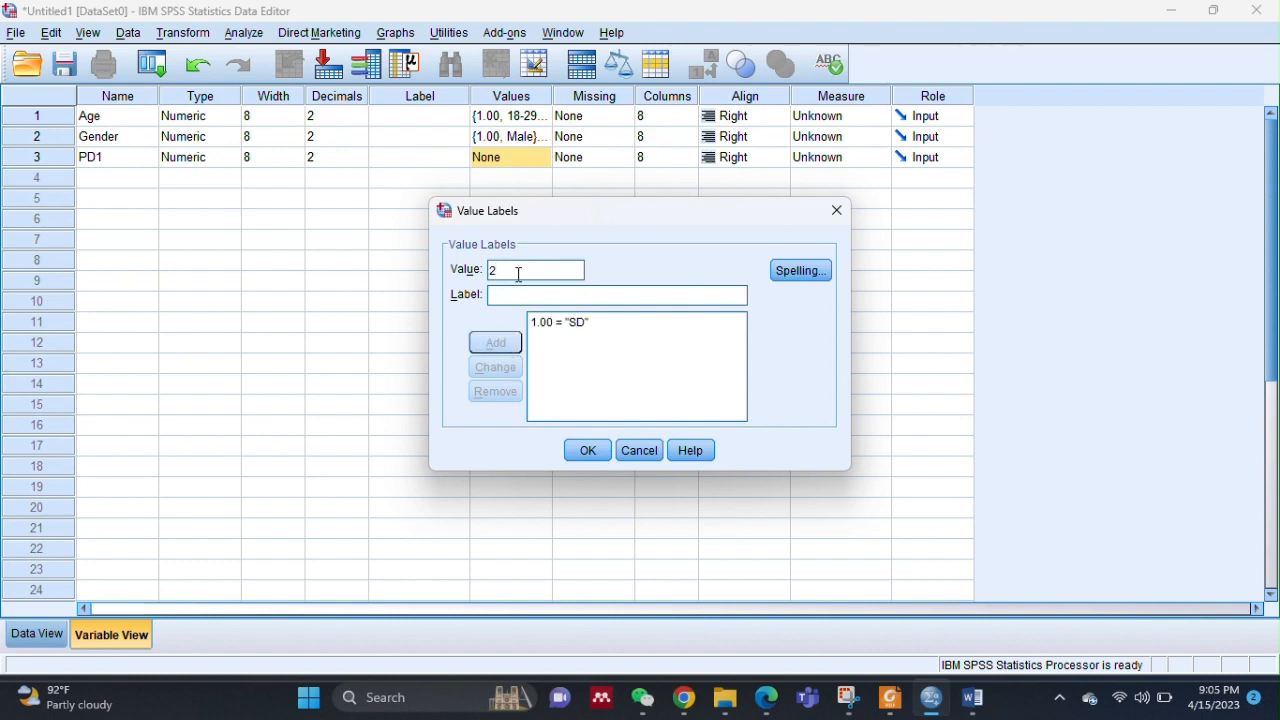
click(519, 296)
text(D)
click(515, 345)
click(514, 298)
text(N)
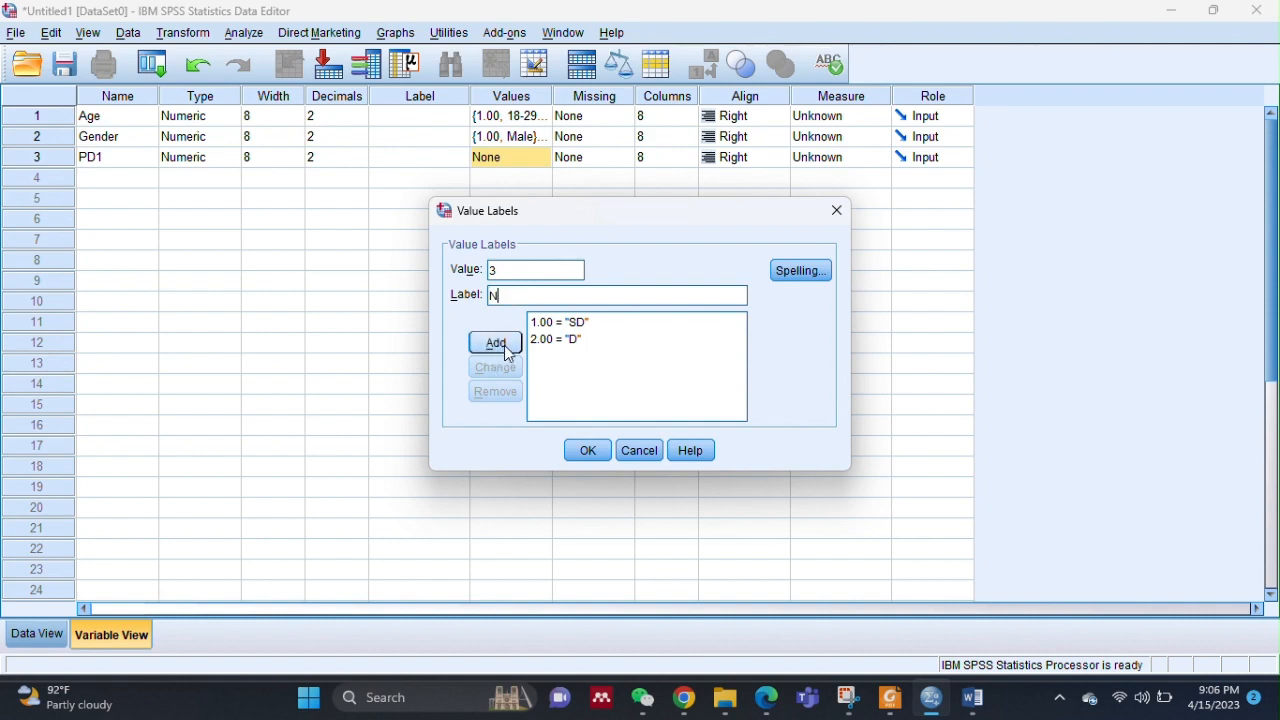
click(503, 343)
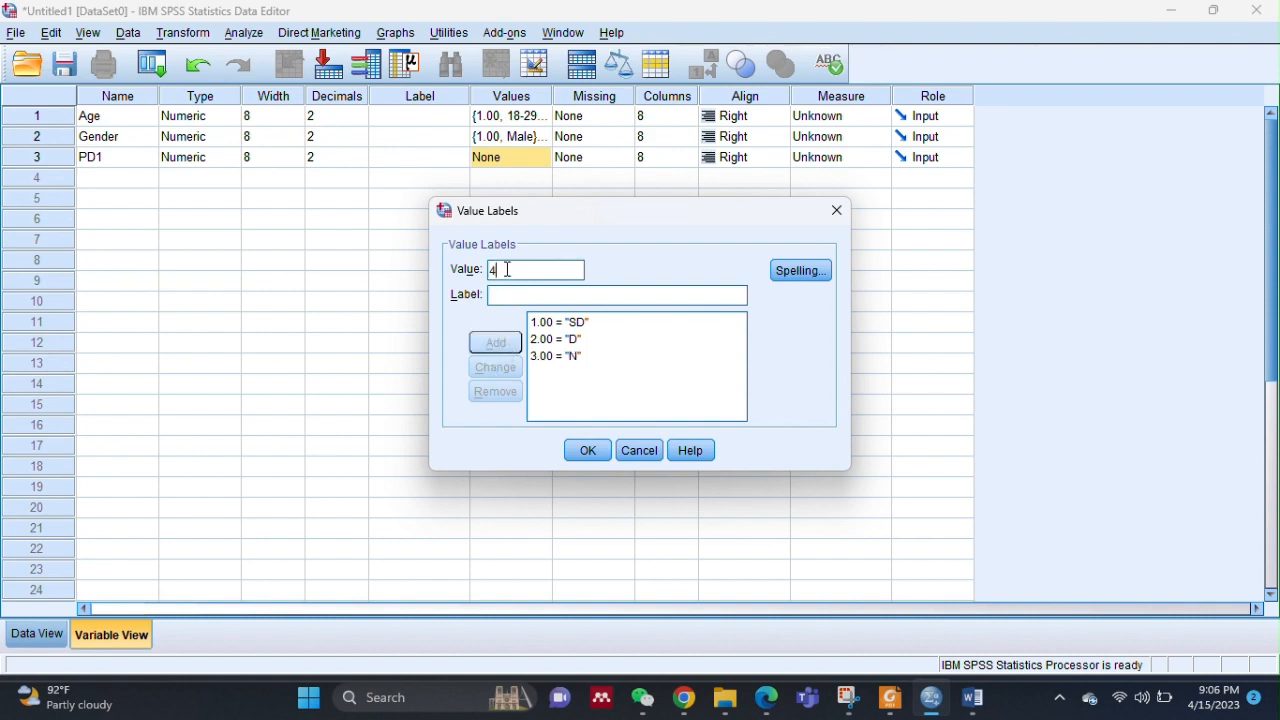
Add value 4 with the label A and value 5 with the label SA to PD1, and apply its value labels
click(508, 293)
text(A)
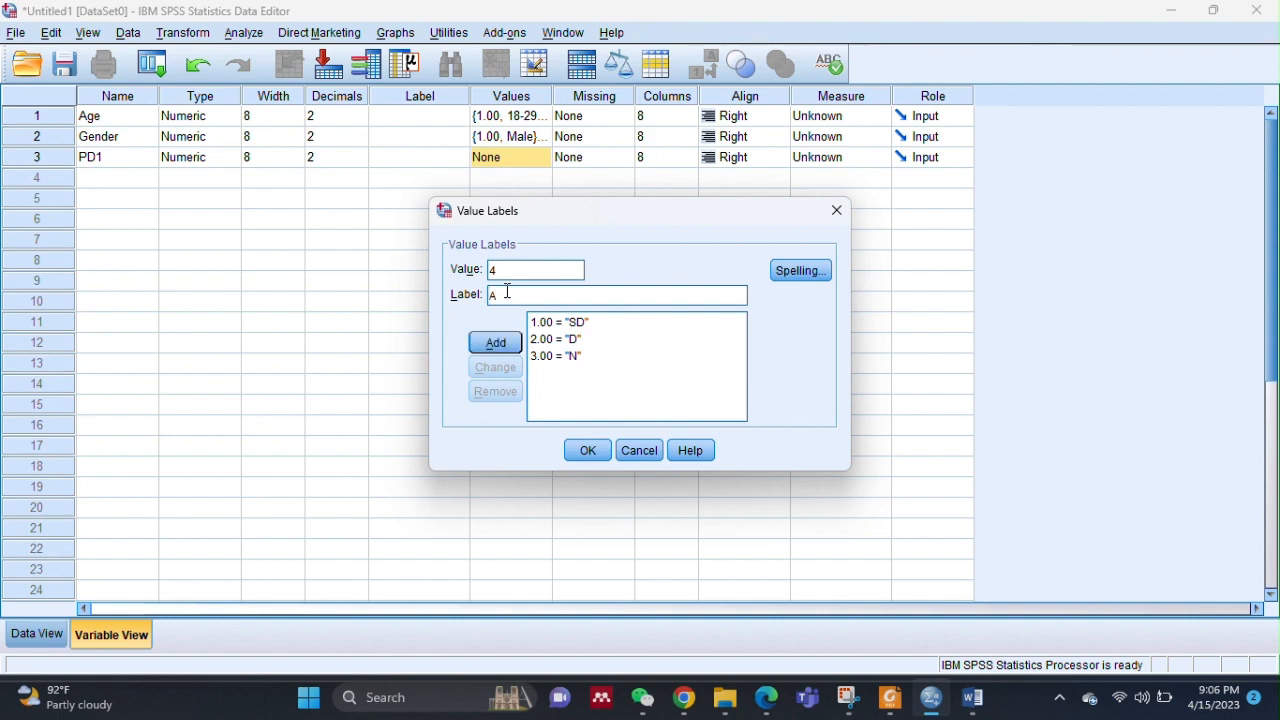
click(503, 343)
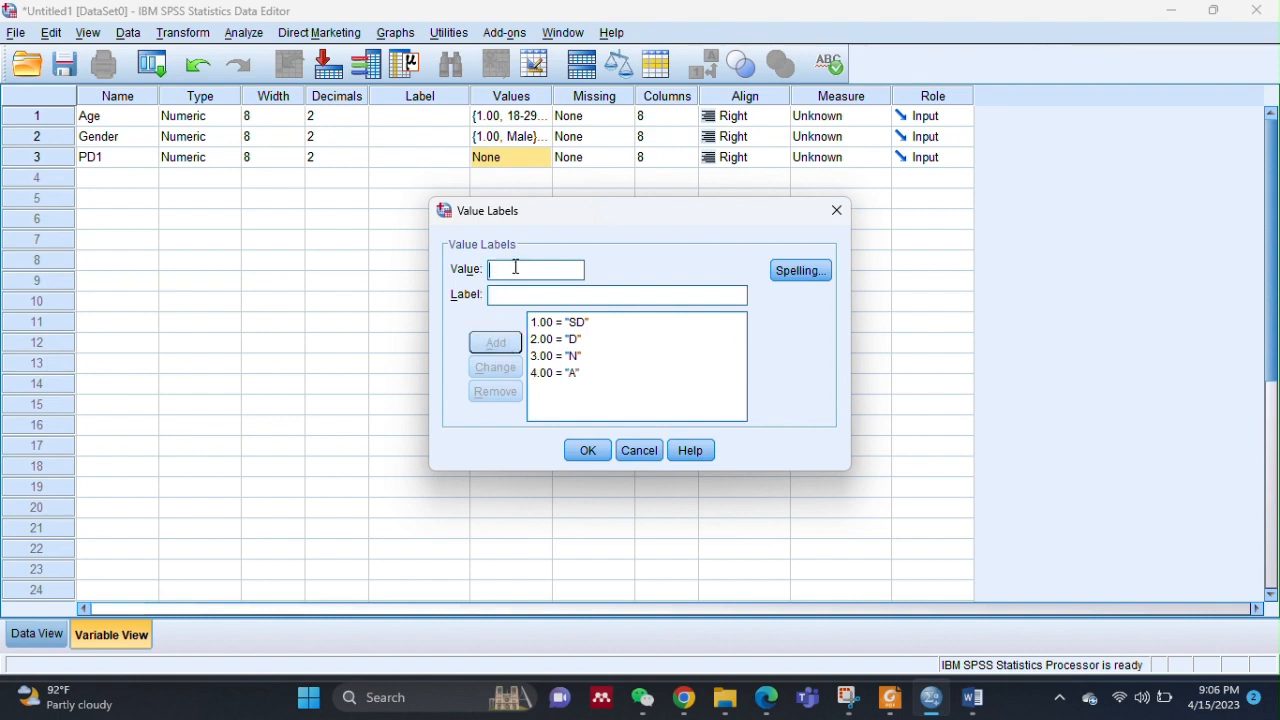
text(5)
text(SA)
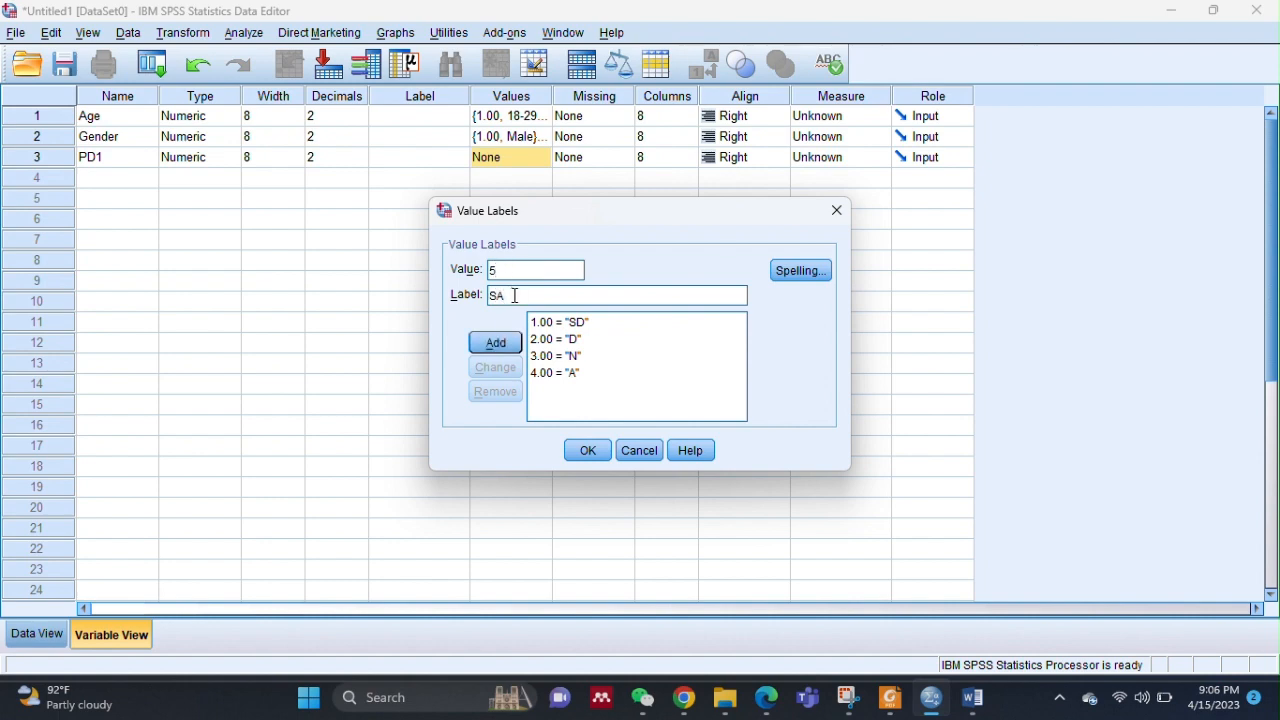
click(500, 343)
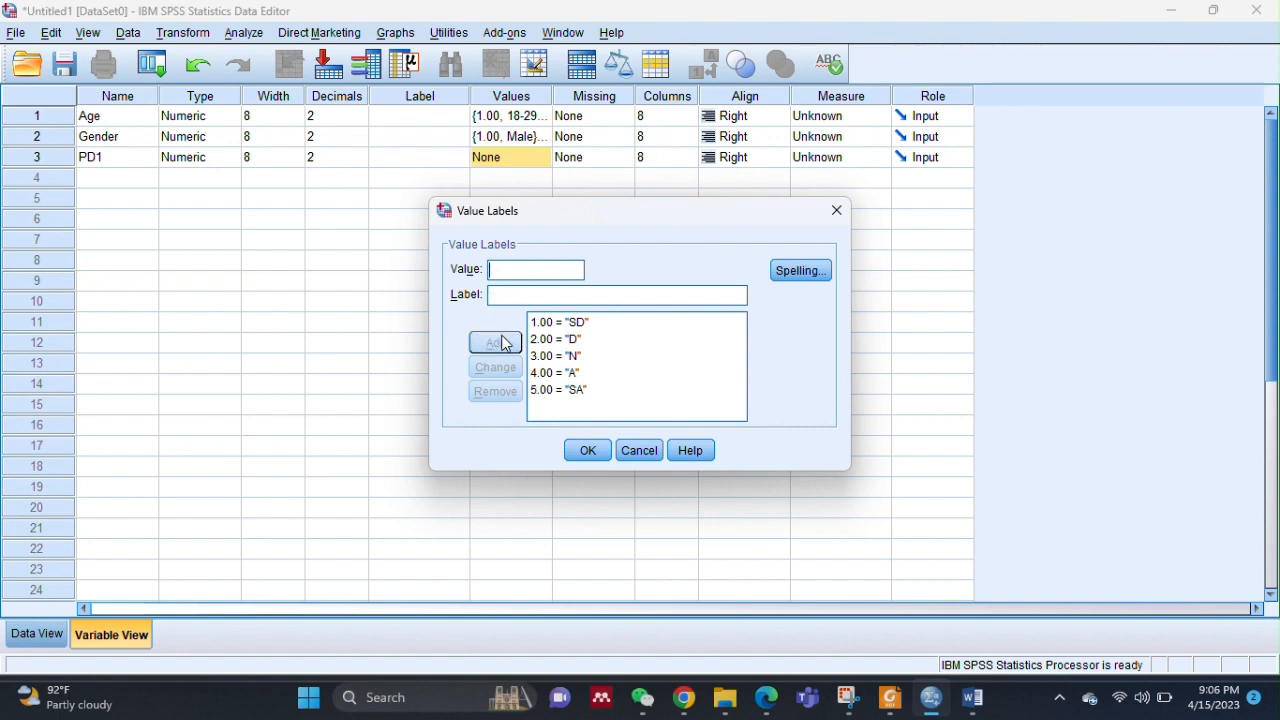
click(590, 451)
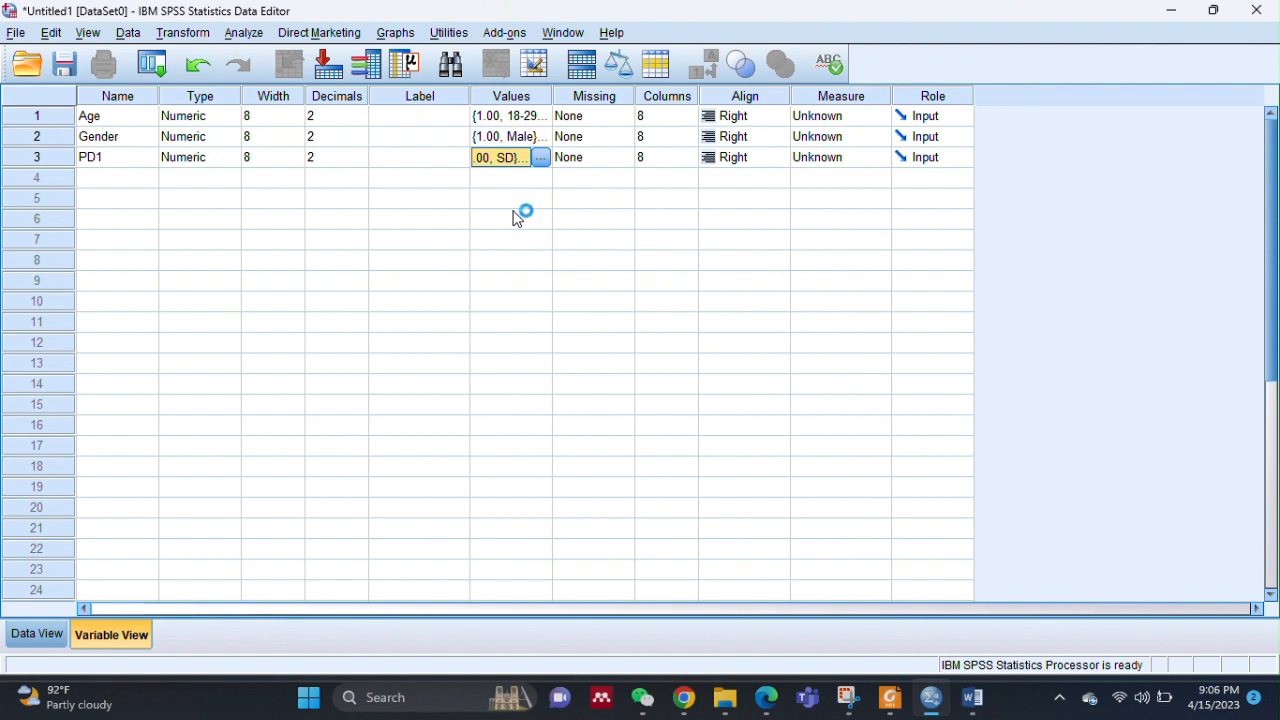
Review the remaining Product Design and Customer Engagement items in the Word questionnaire, and return to SPSS
mouse_move(968, 705)
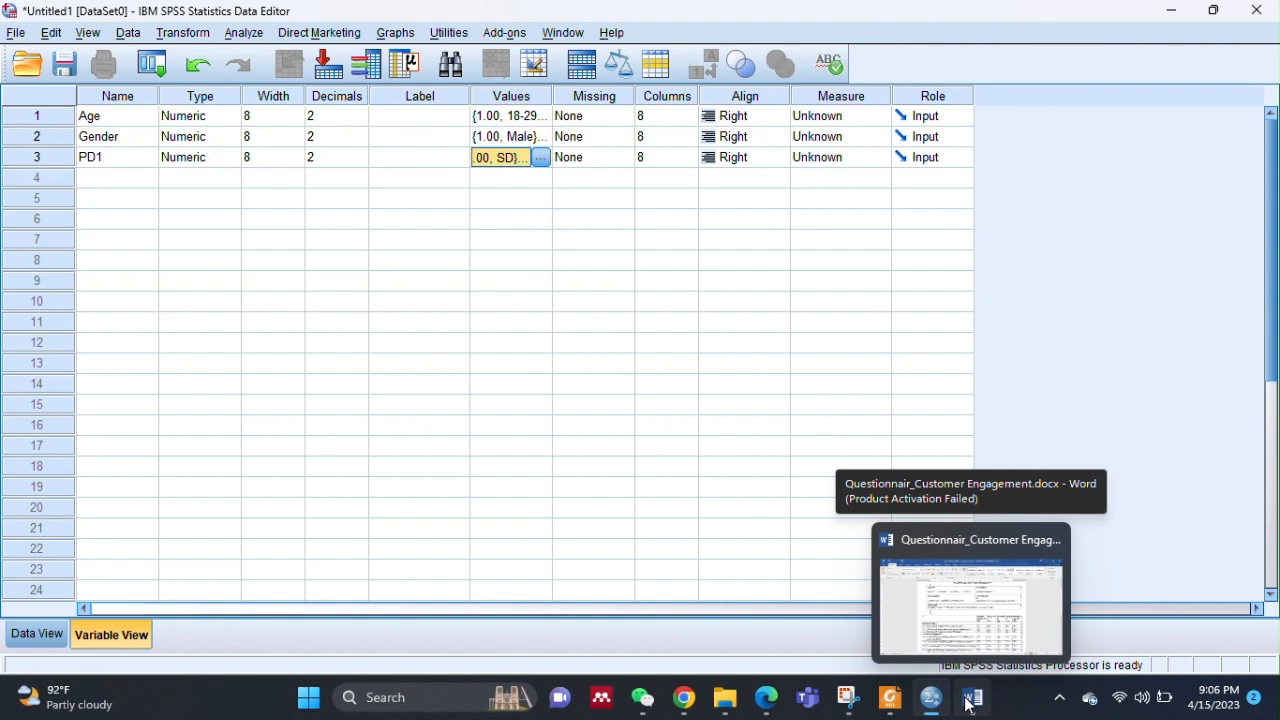
click(957, 646)
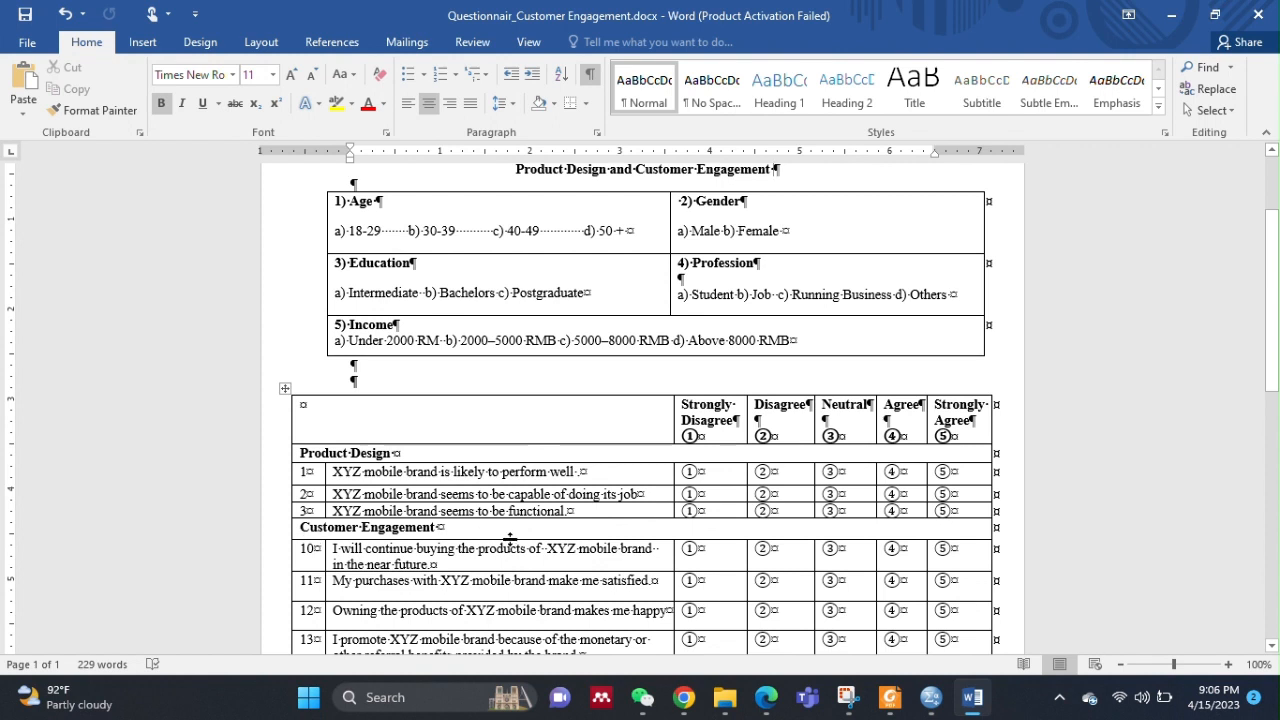
mouse_move(684, 704)
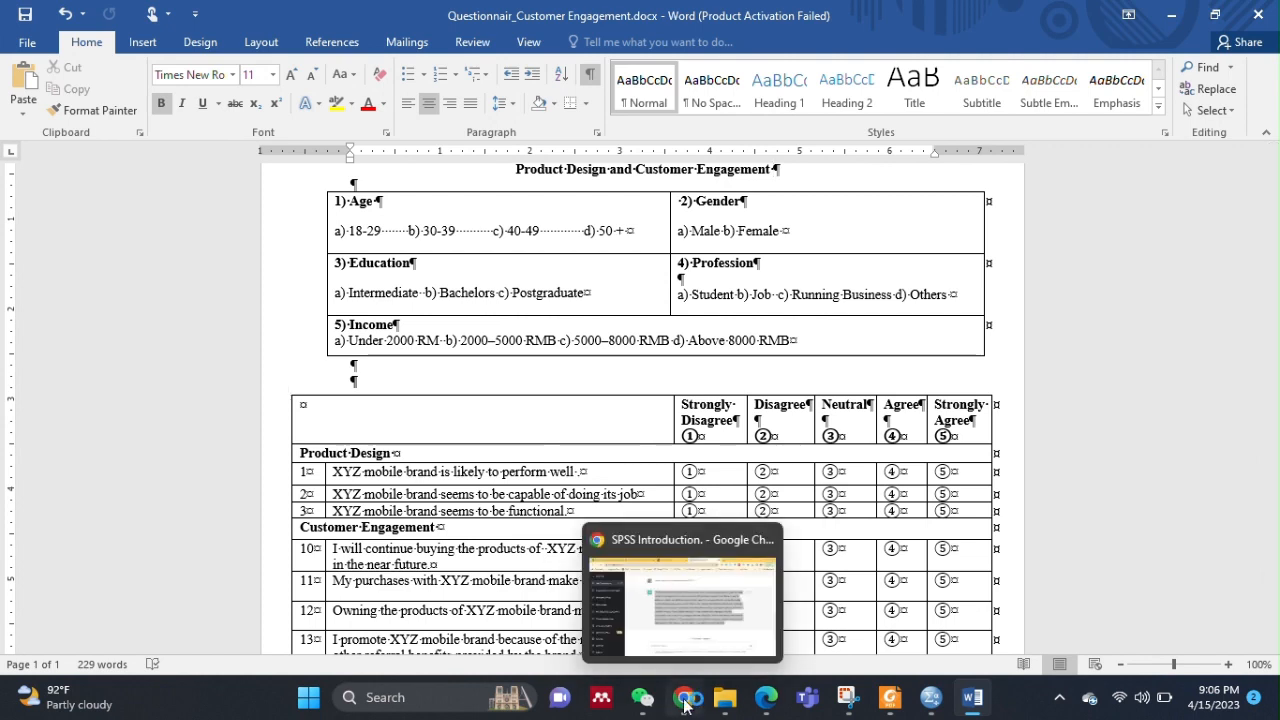
click(929, 699)
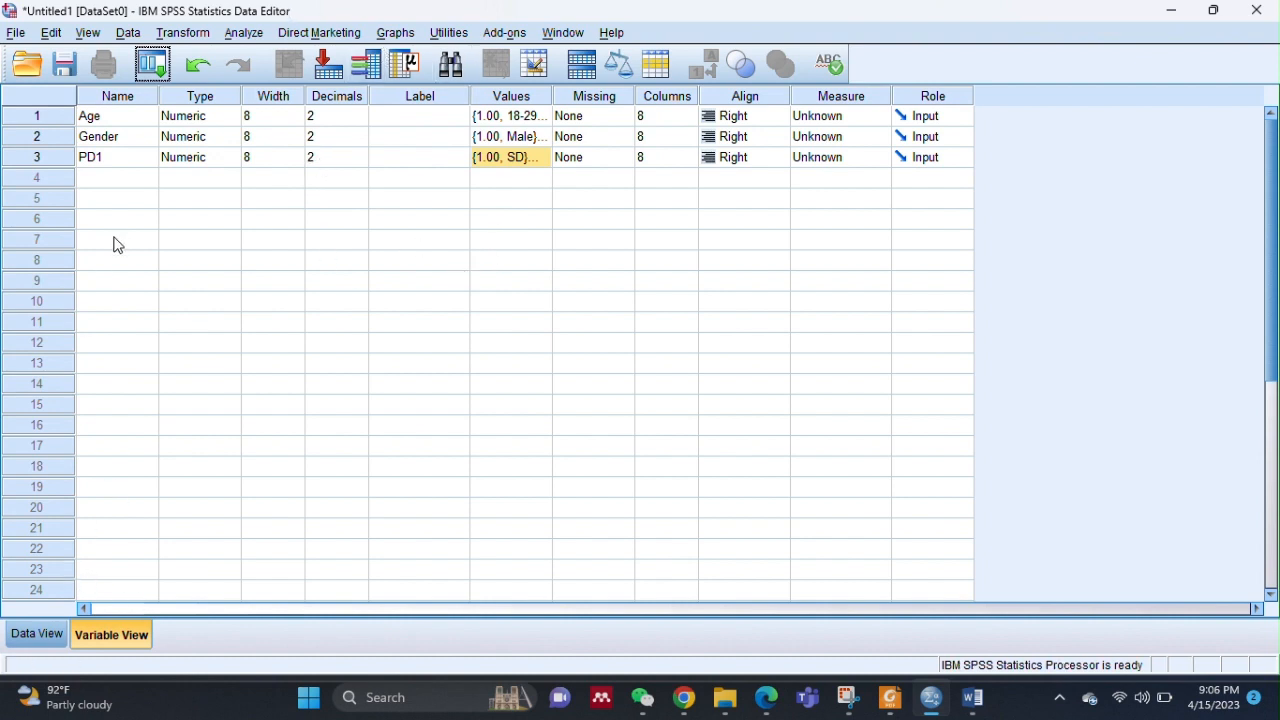
Check the Age, Gender and PD1 columns in the data sheet, and return to the variable definitions
click(37, 634)
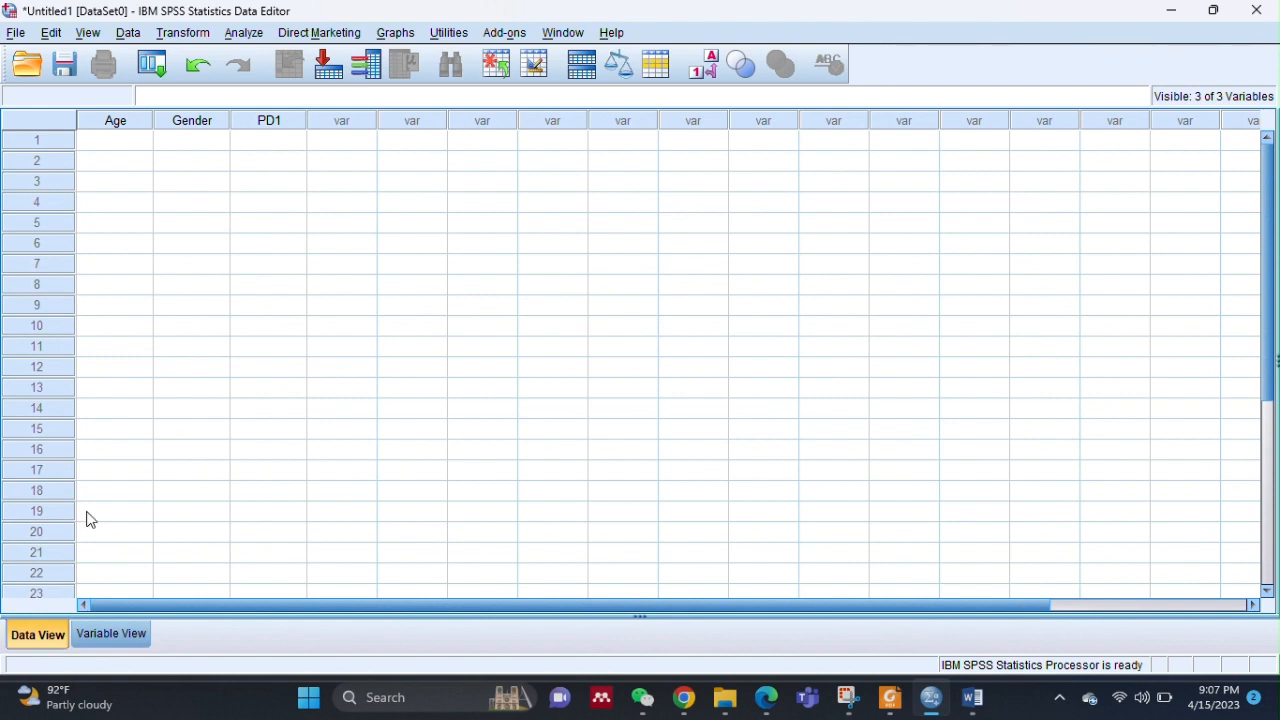
click(134, 148)
click(193, 152)
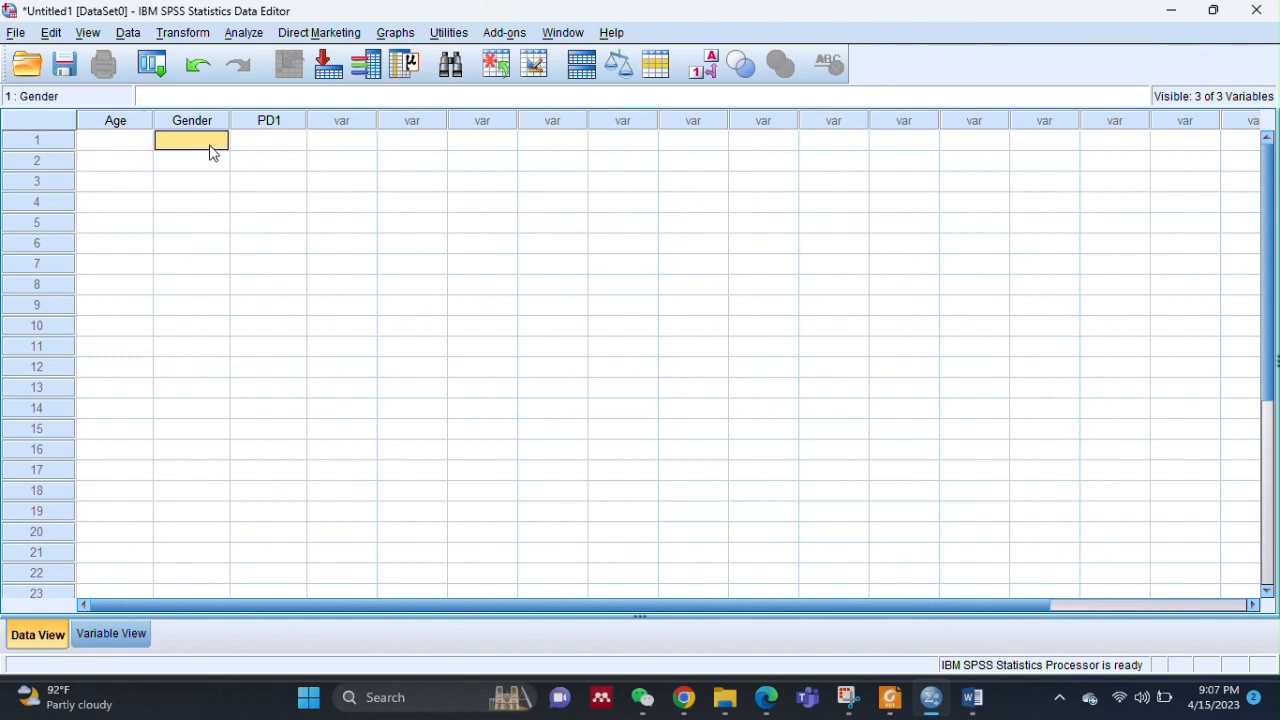
click(262, 150)
click(139, 150)
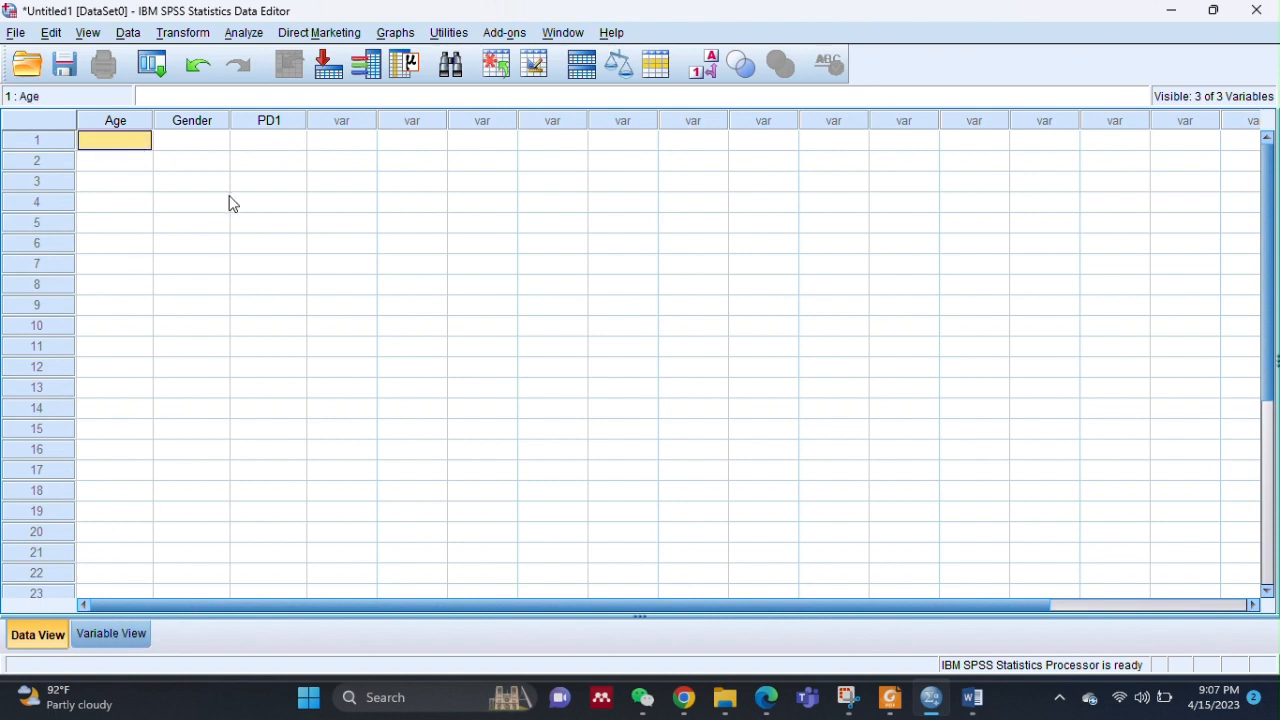
click(117, 633)
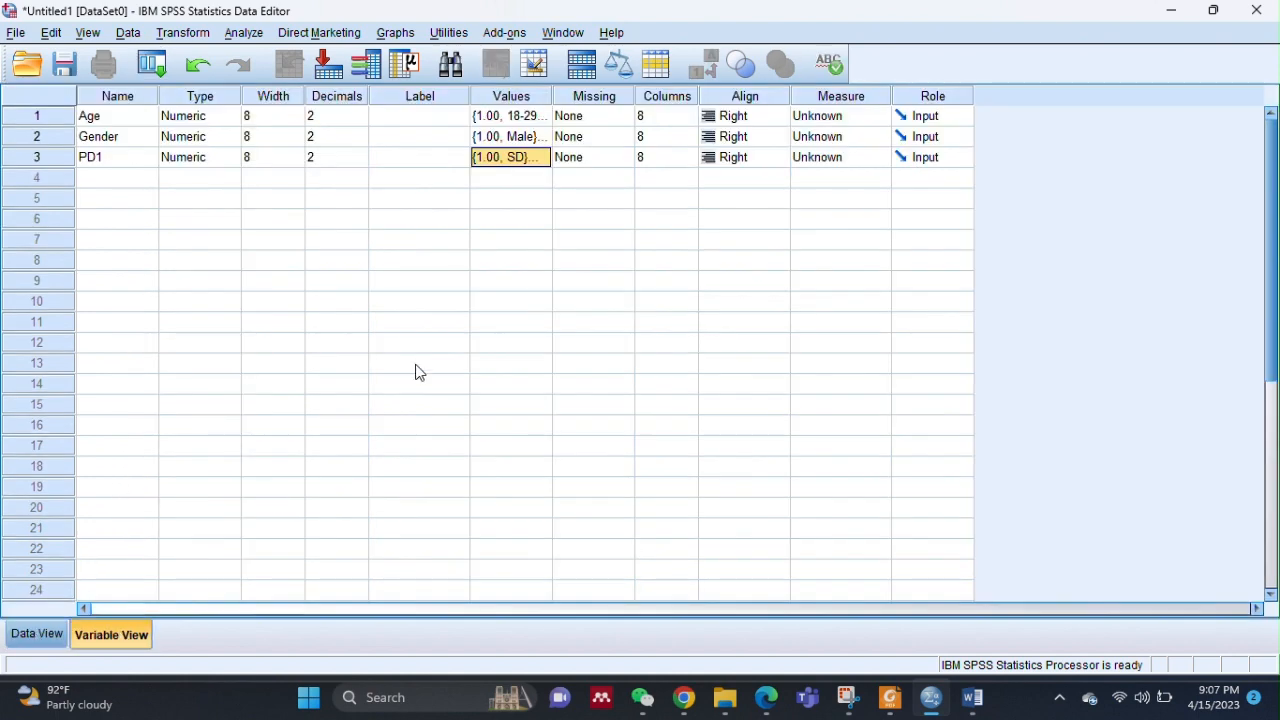